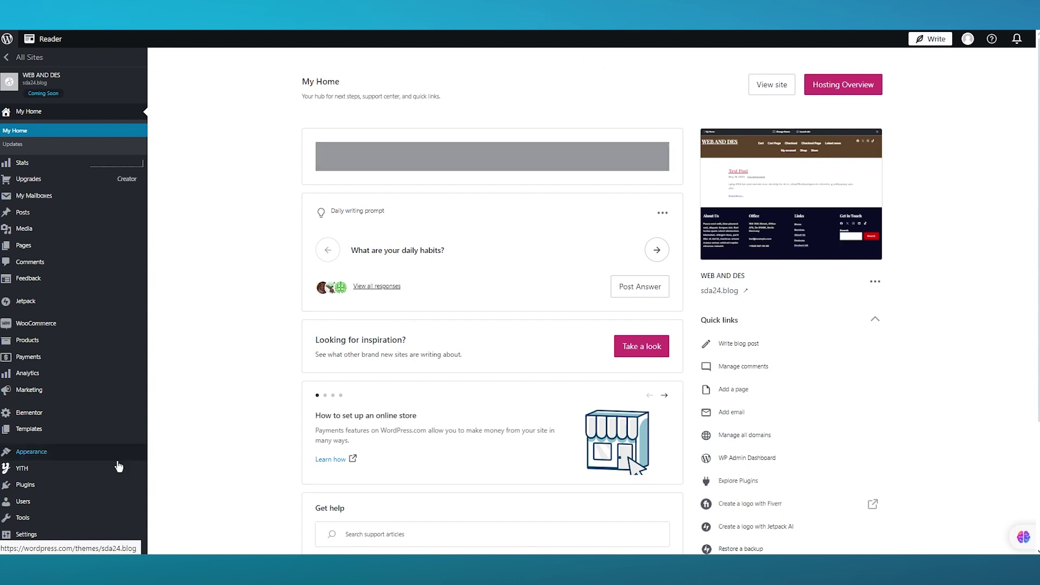
Step: Search the plugin marketplace for "max mega menu"
left_click(76, 485)
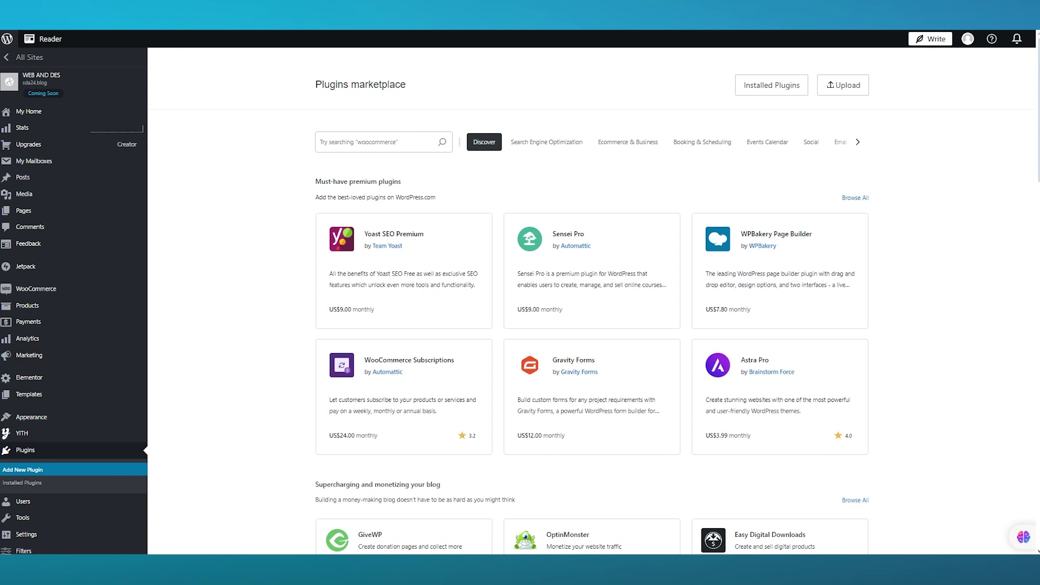
left_click(354, 139)
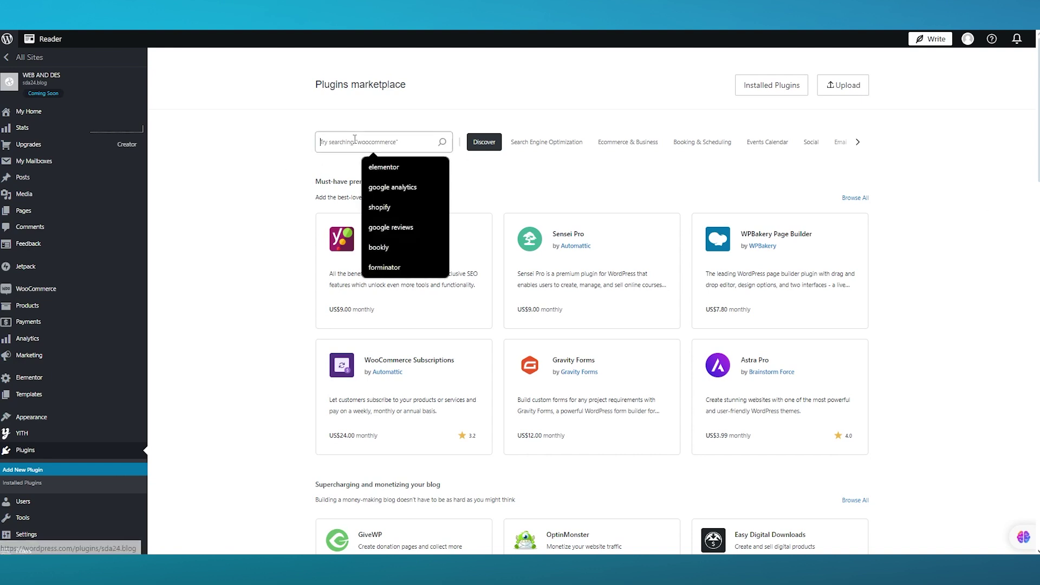
type("max")
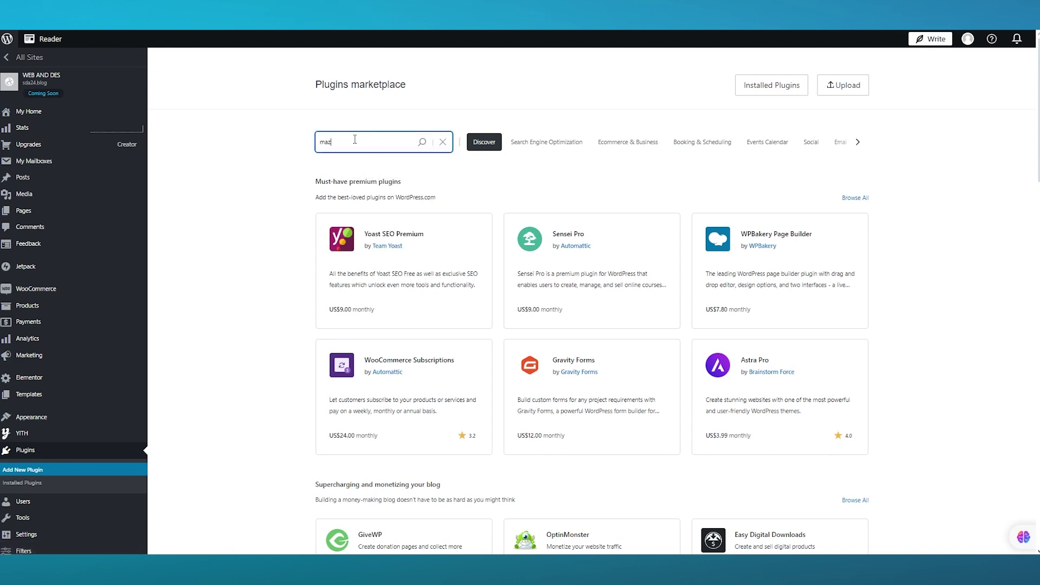
type(" mega menu")
key("Return")
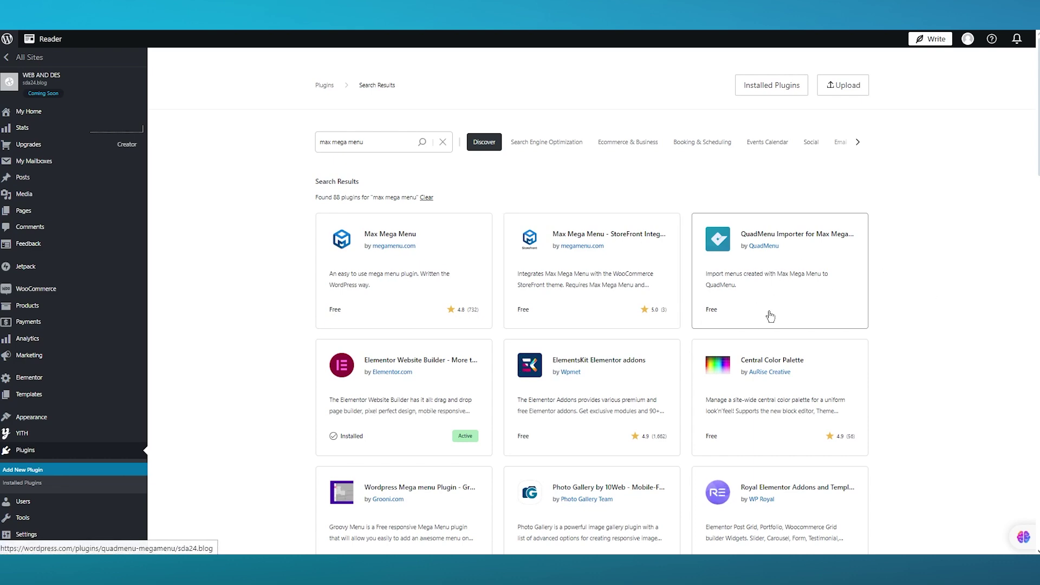
Step: Install and activate the free Max Mega Menu plugin by megamenu.com from the search results
scroll(864, 318, "down", 1)
scroll(622, 318, "up", 1)
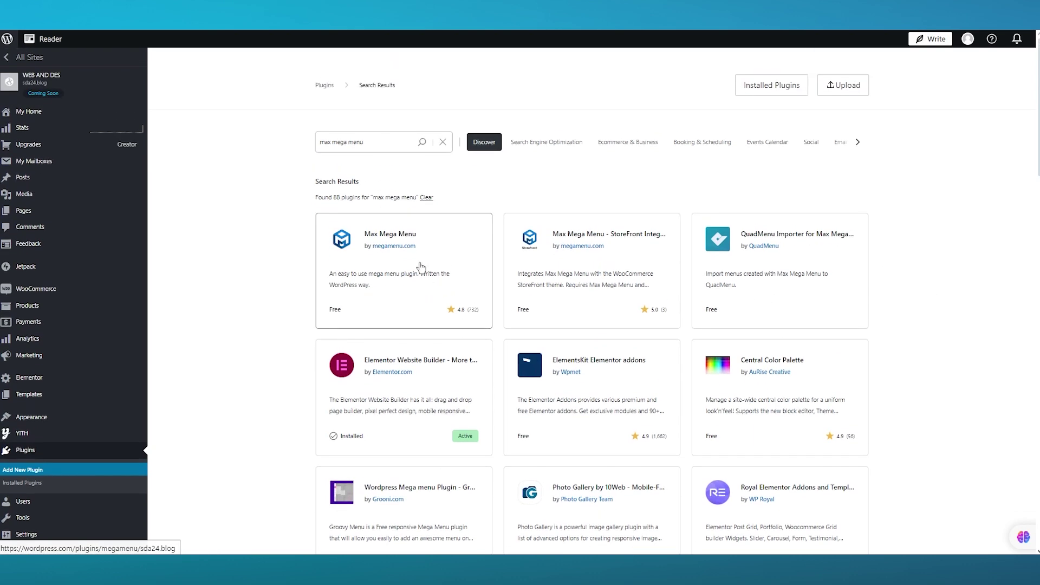
left_click(422, 259)
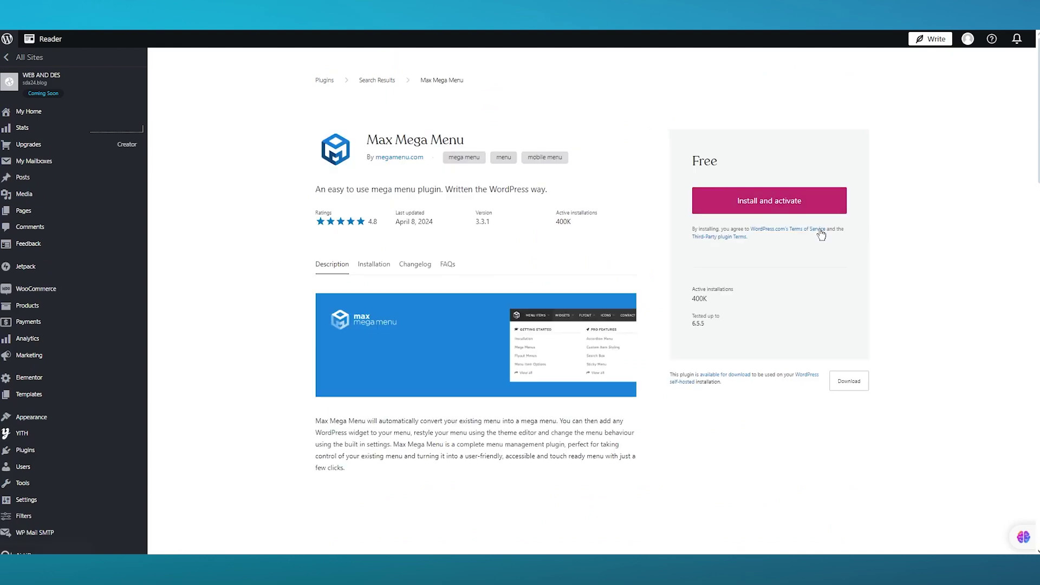
left_click(761, 202)
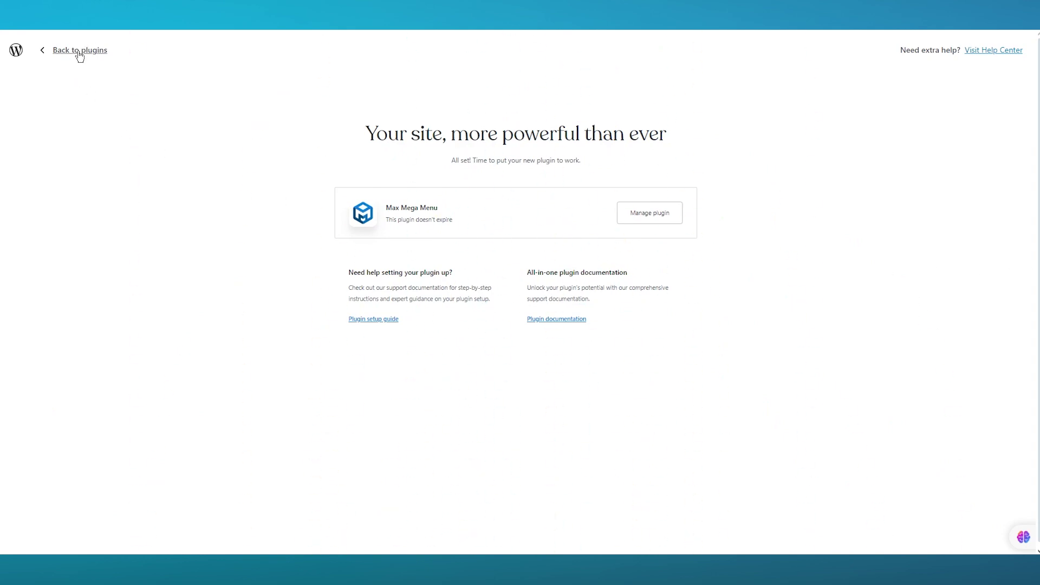
Step: Return to the plugin marketplace and open the Mega Menu plugin's settings page
left_click(80, 53)
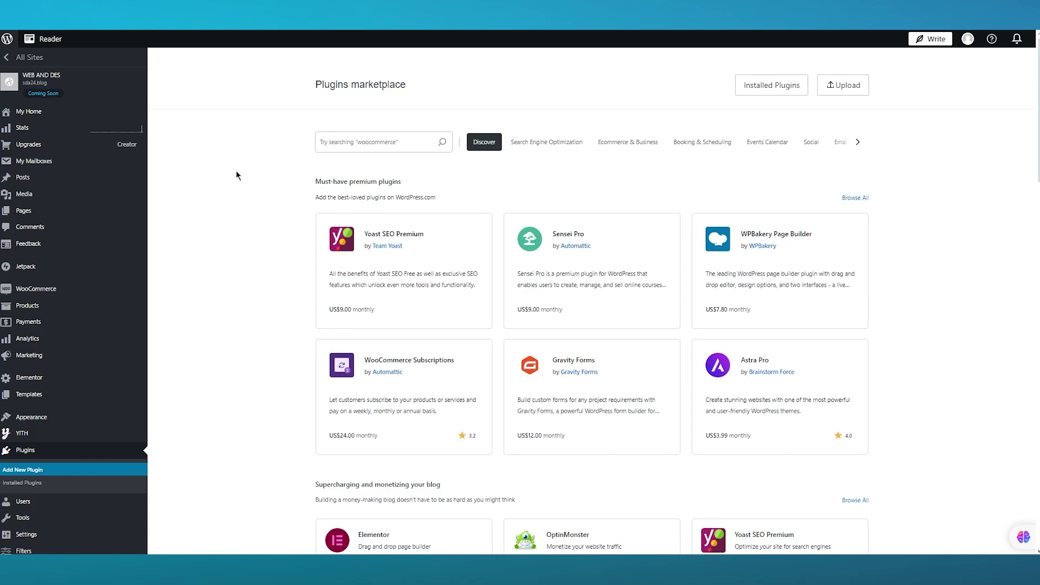
scroll(140, 208, "down", 5)
scroll(140, 208, "down", 15)
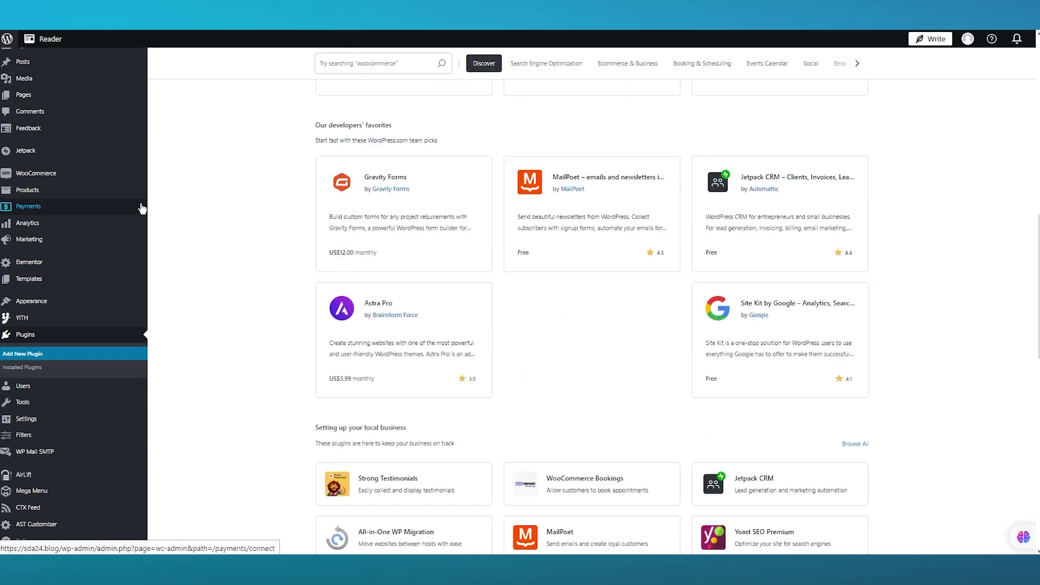
scroll(210, 203, "up", 13)
scroll(211, 203, "up", 6)
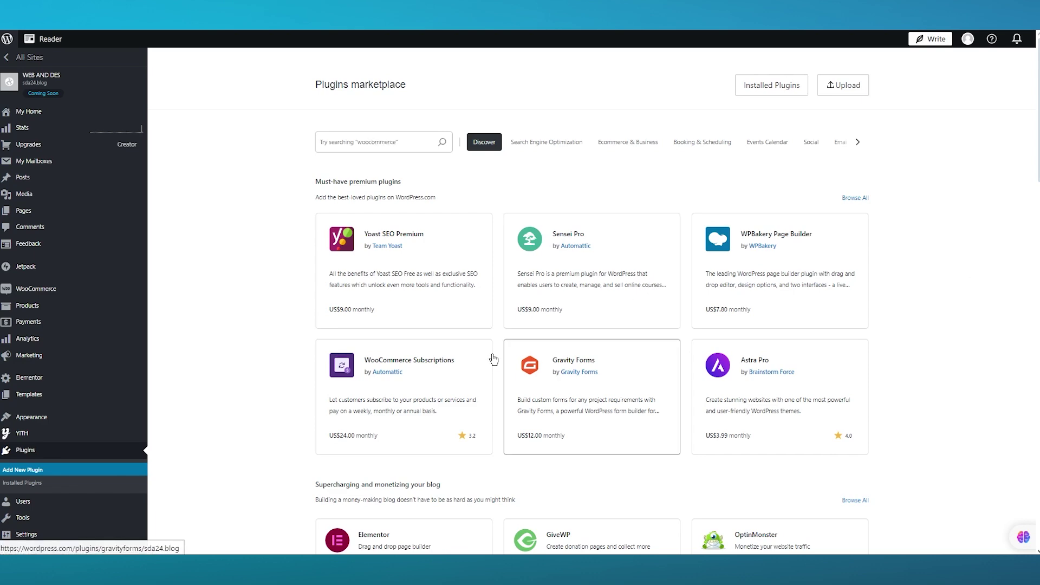
scroll(81, 425, "down", 3)
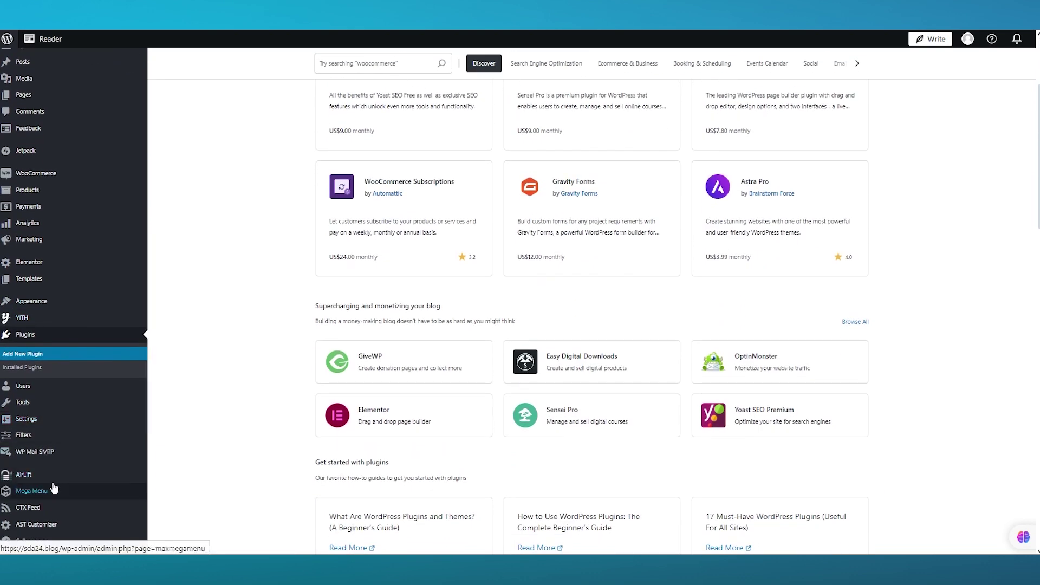
mouse_move(50, 499)
scroll(50, 498, "up", 3)
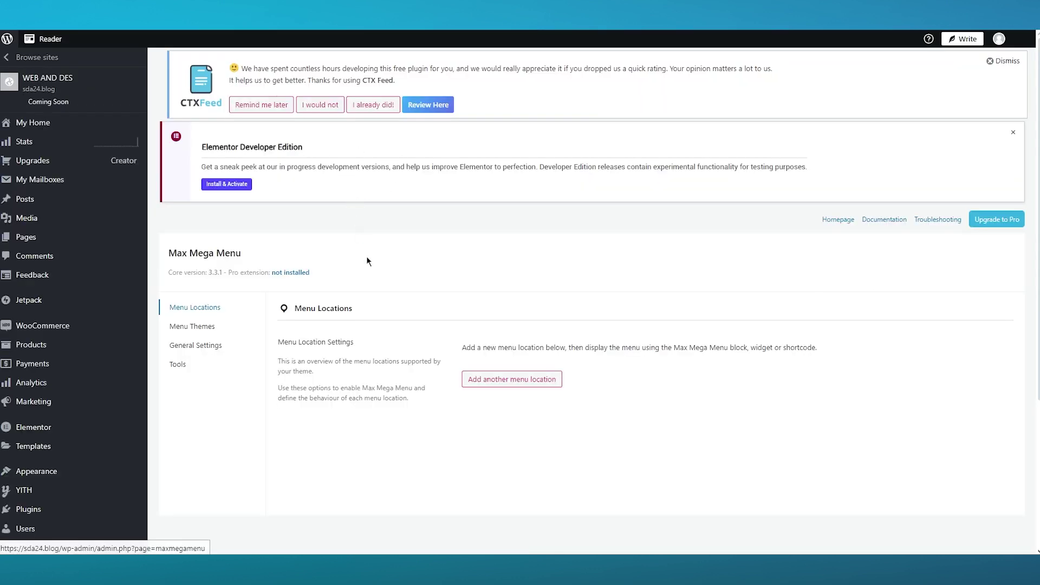
Step: Begin another menu location in Max Mega Menu and name it Header
scroll(417, 235, "down", 2)
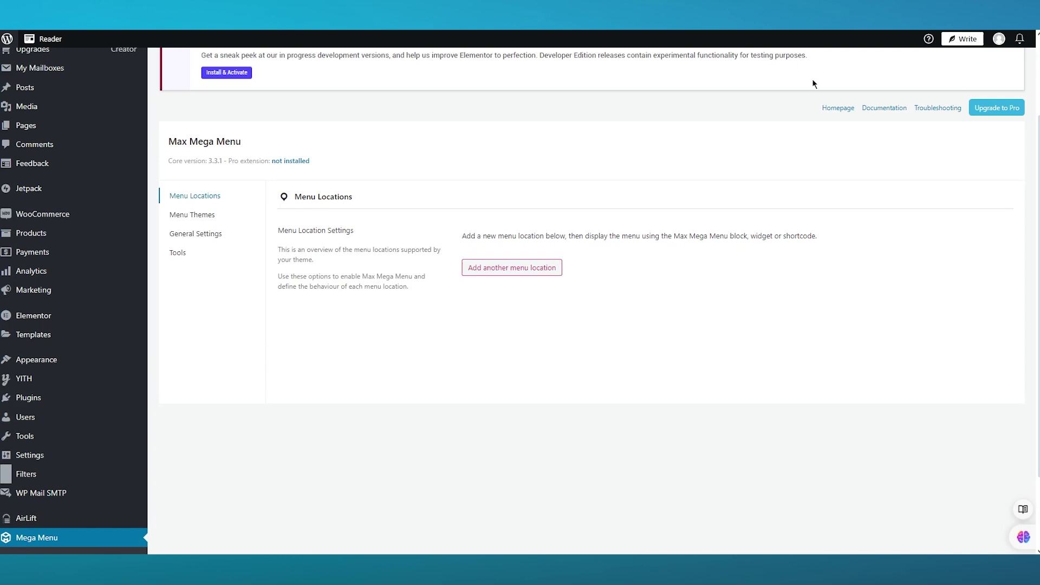
left_click_drag(439, 248, 823, 234)
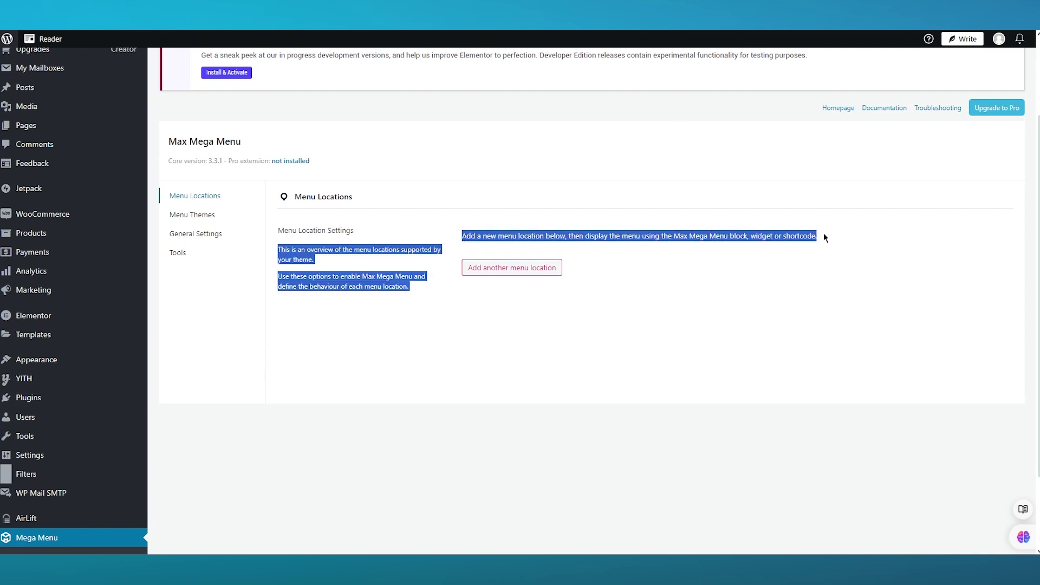
left_click(838, 140)
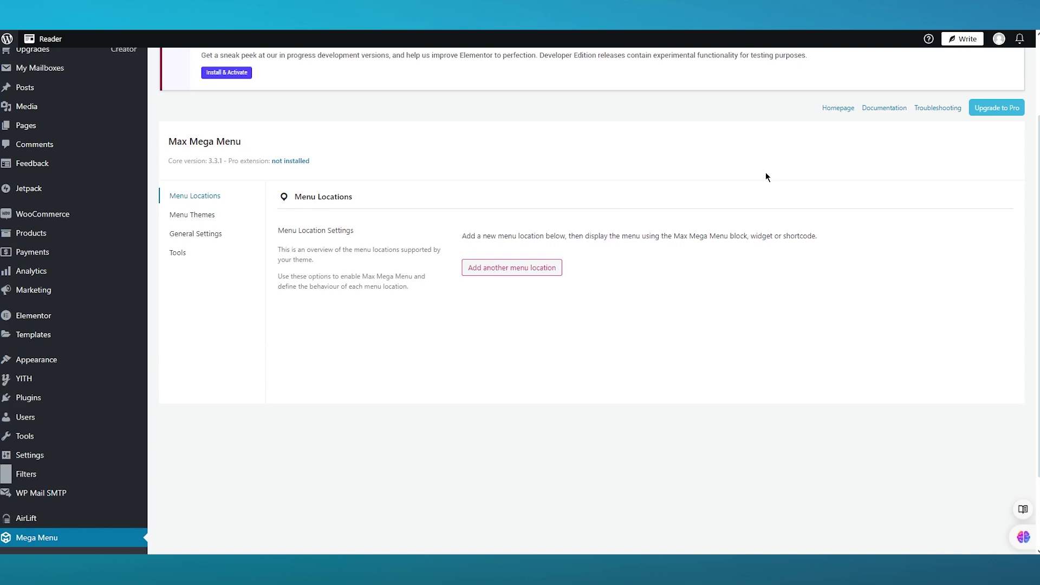
left_click(523, 271)
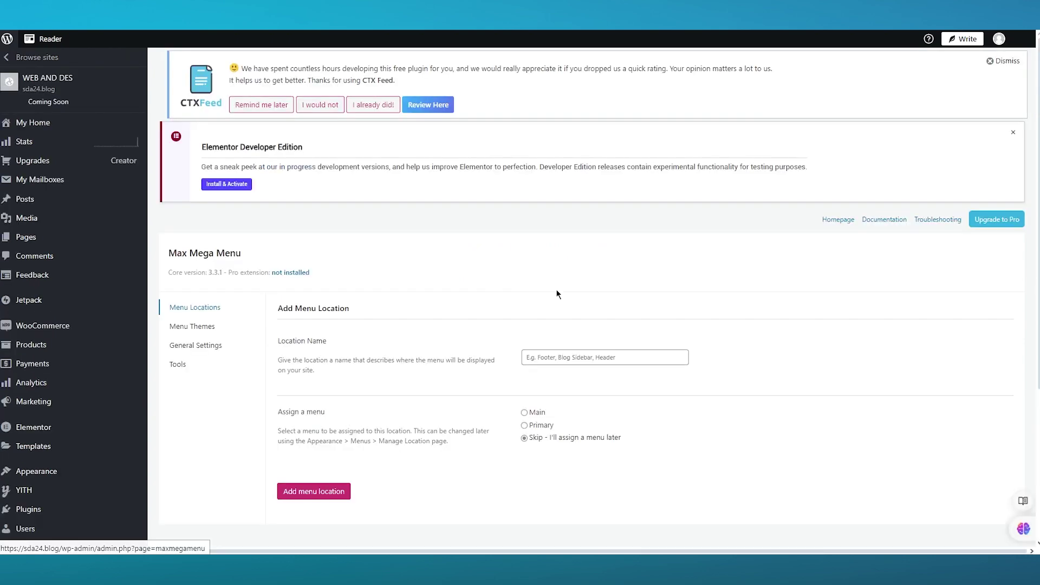
scroll(475, 358, "down", 4)
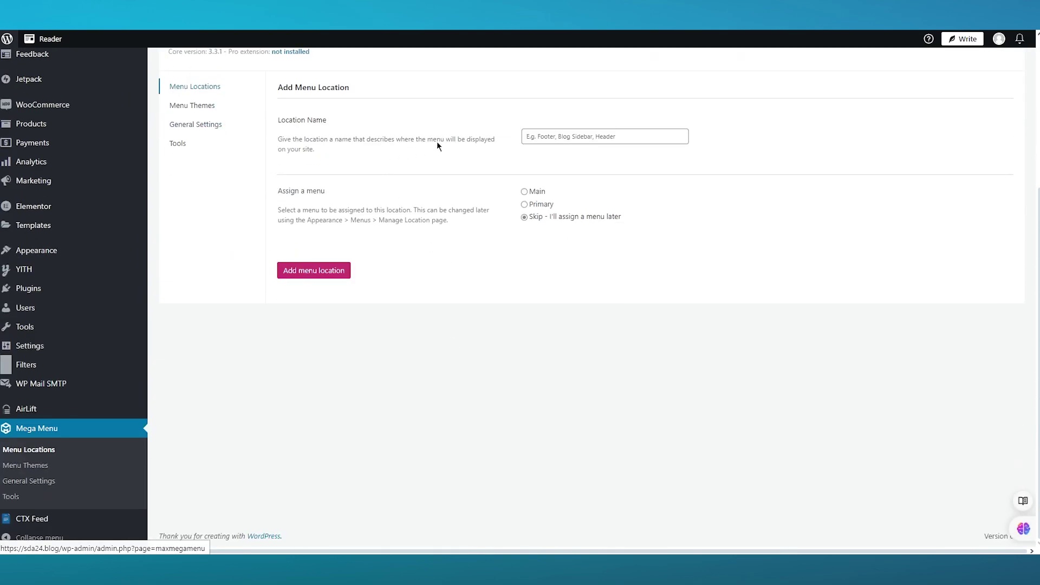
left_click(568, 133)
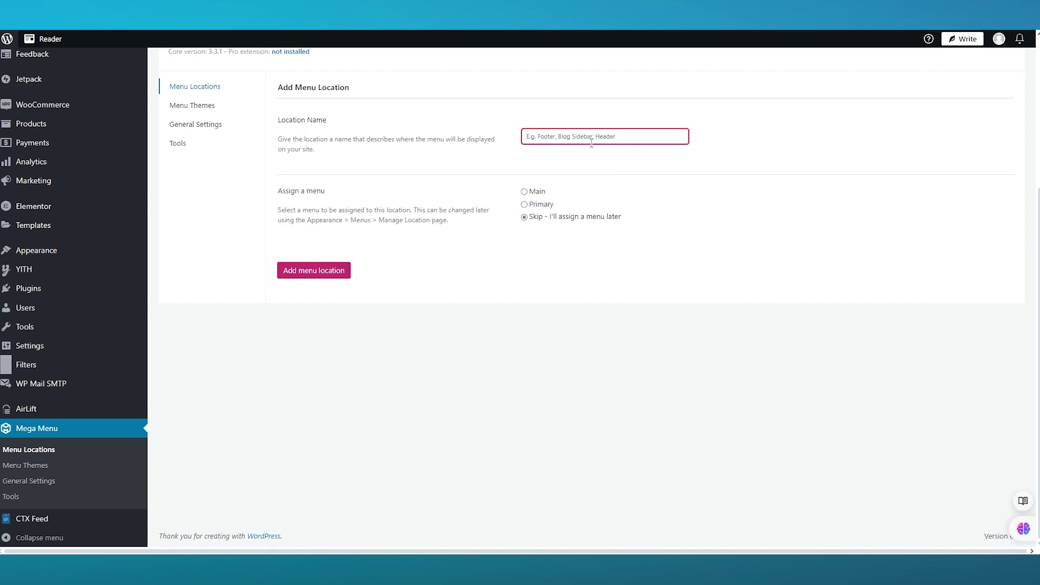
type("Header")
Step: Assign the Main menu to the Header location and add the menu location
left_click_drag(344, 220, 448, 220)
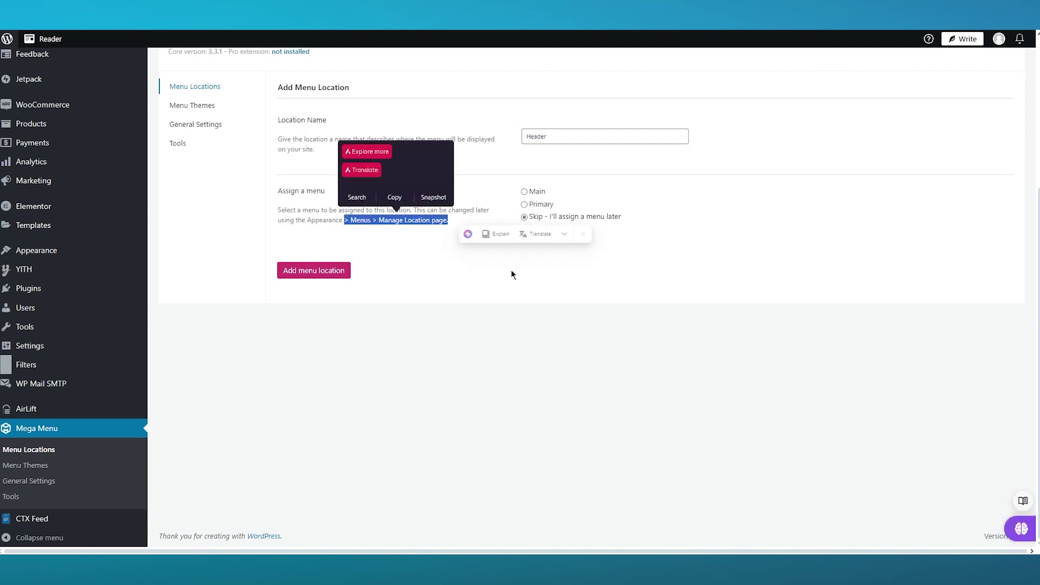
left_click(772, 297)
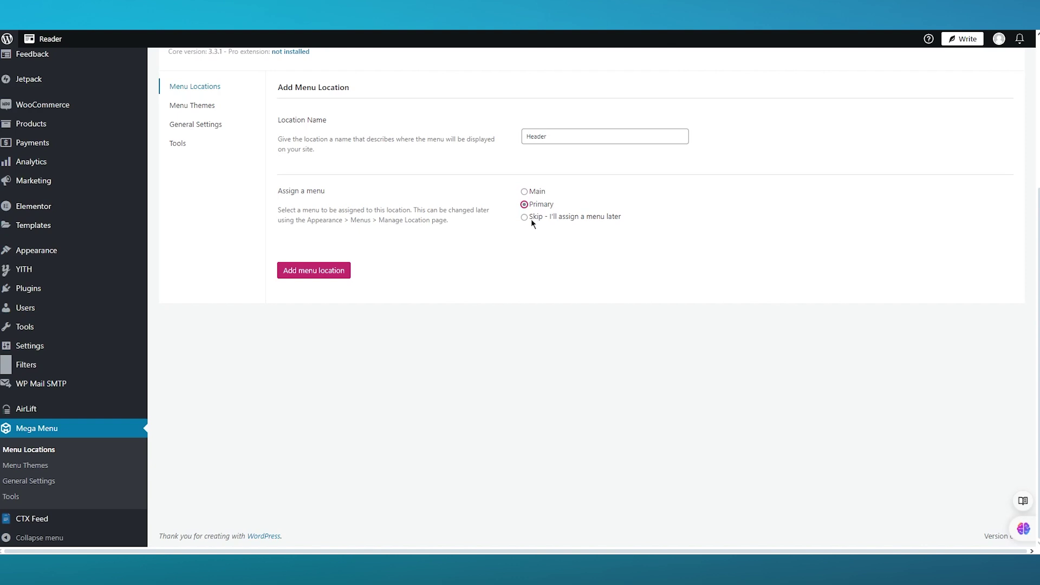
left_click(524, 191)
left_click(317, 270)
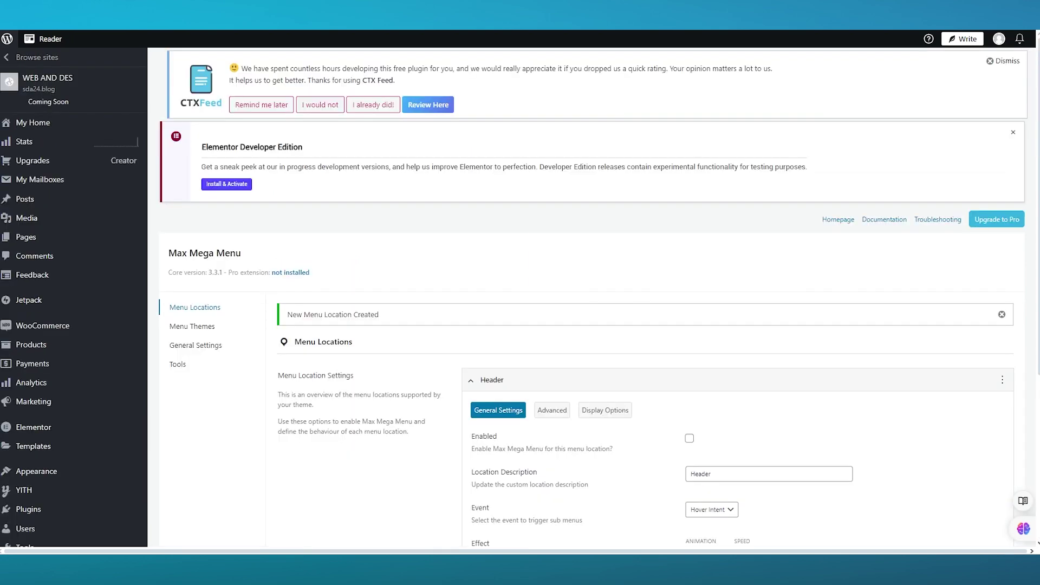
Step: Review the General, Advanced and Display Options settings of the Header menu location
scroll(362, 244, "down", 4)
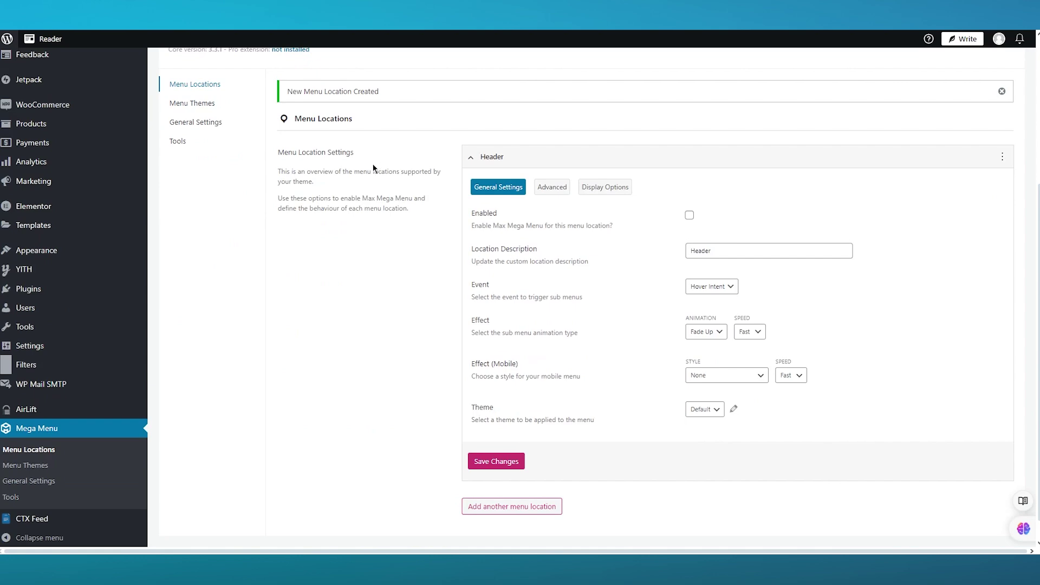
scroll(372, 163, "up", 2)
scroll(332, 213, "down", 1)
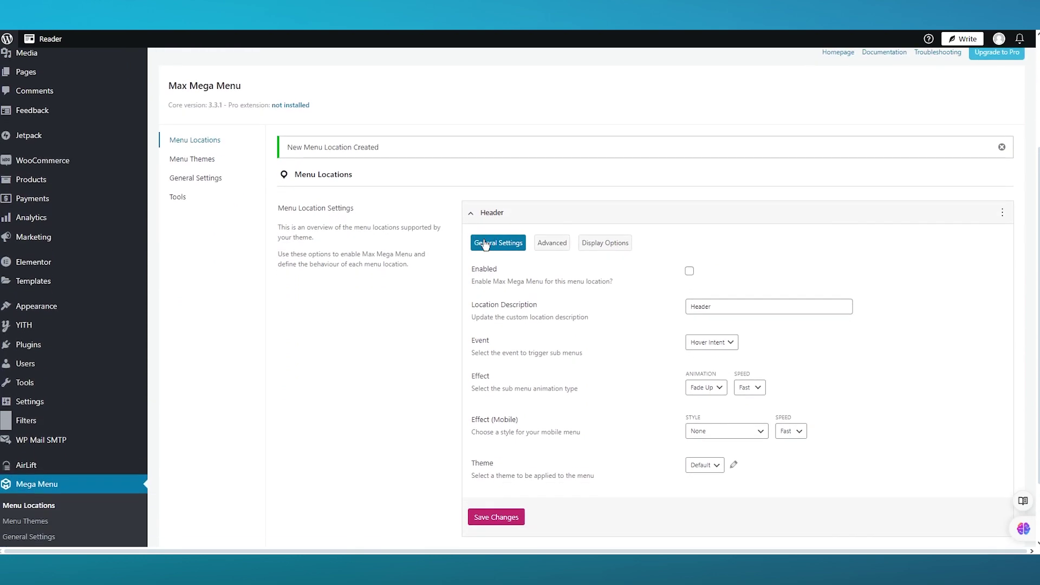
left_click(563, 244)
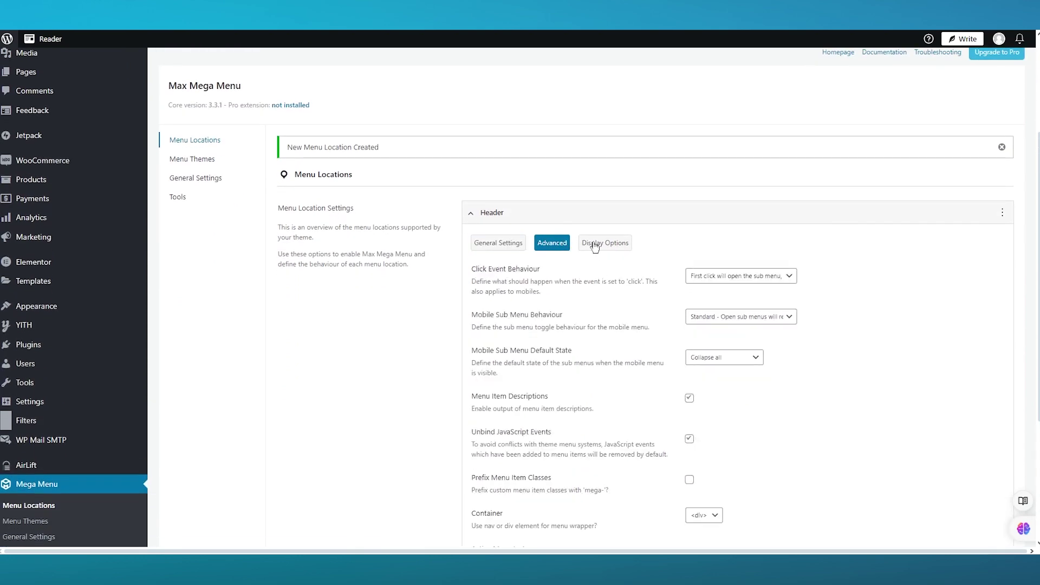
left_click(595, 247)
left_click(518, 247)
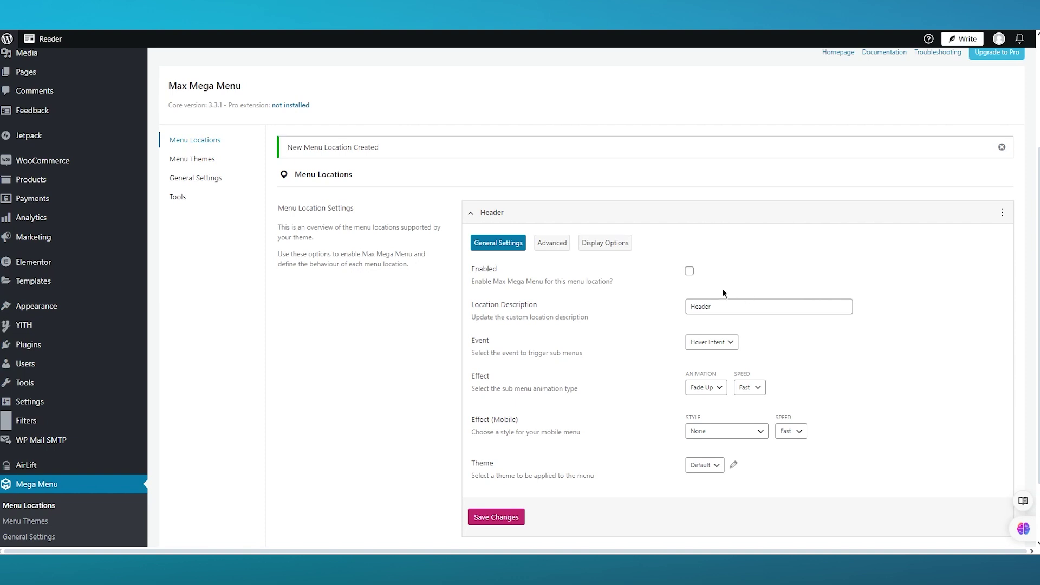
Step: Enable Max Mega Menu for the Header location and choose Hover Intent as the event that triggers sub menus
left_click(689, 270)
left_click(721, 304)
left_click(901, 282)
scroll(731, 302, "down", 2)
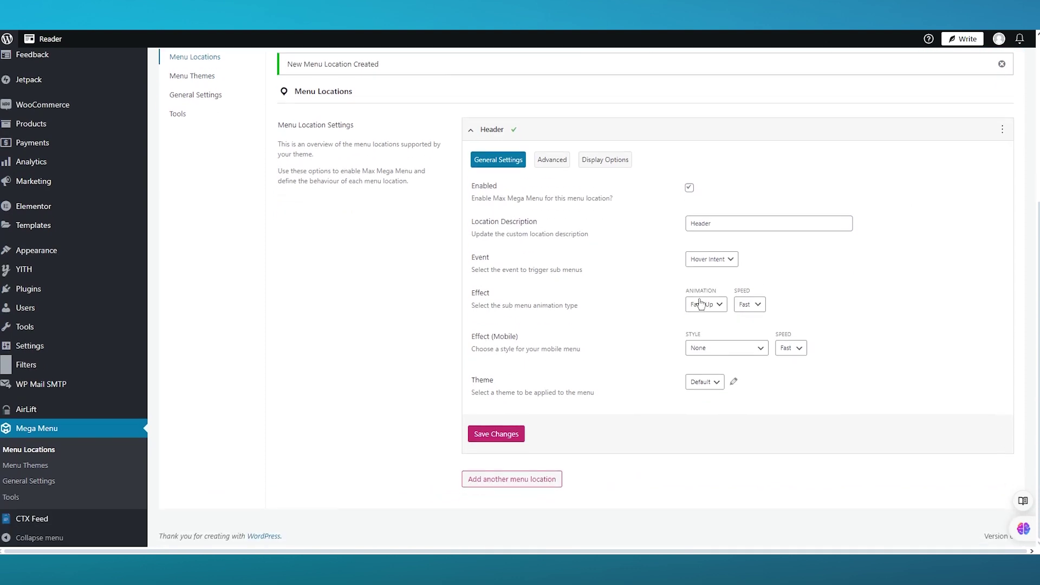
left_click_drag(579, 270, 401, 271)
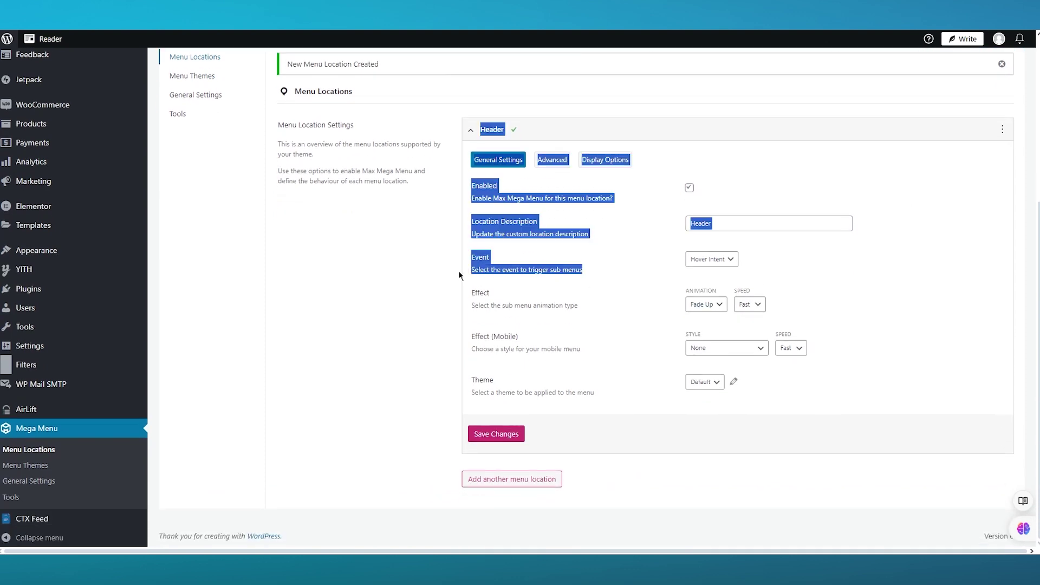
left_click(387, 271)
left_click(693, 260)
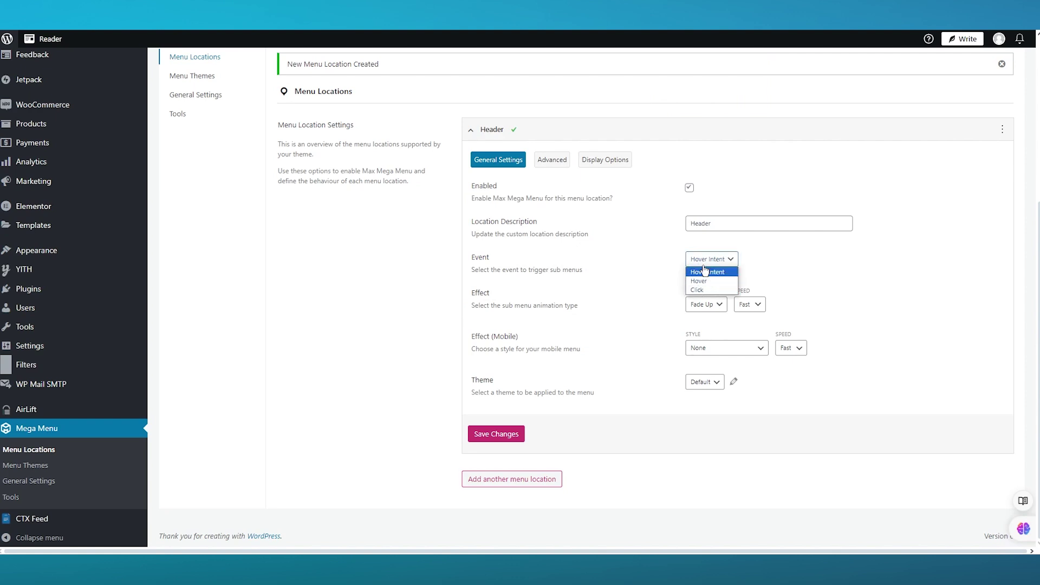
left_click(709, 271)
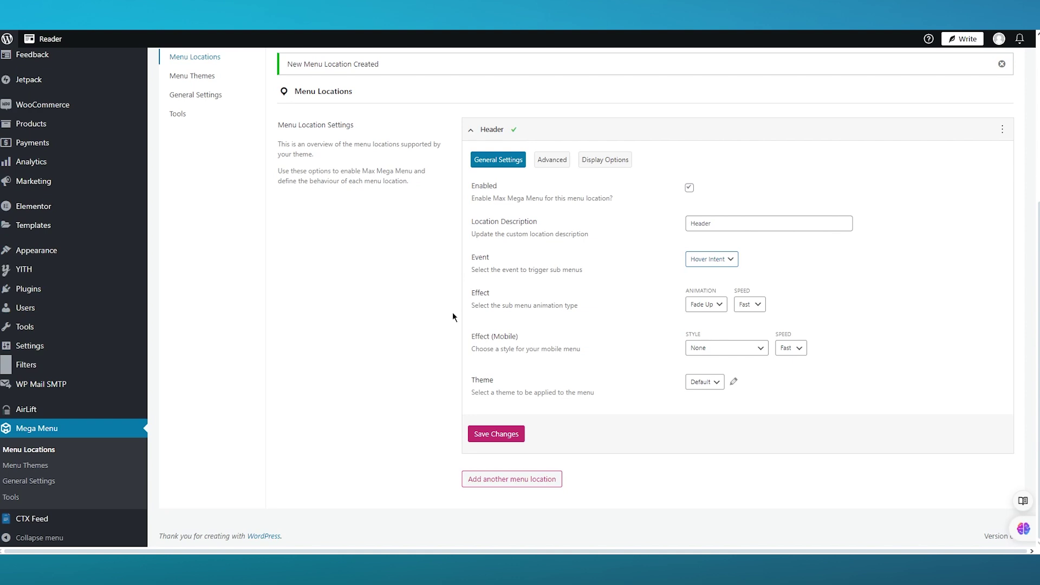
Step: Keep the sub menu animation at Fade Up and set its speed to Med
left_click(714, 303)
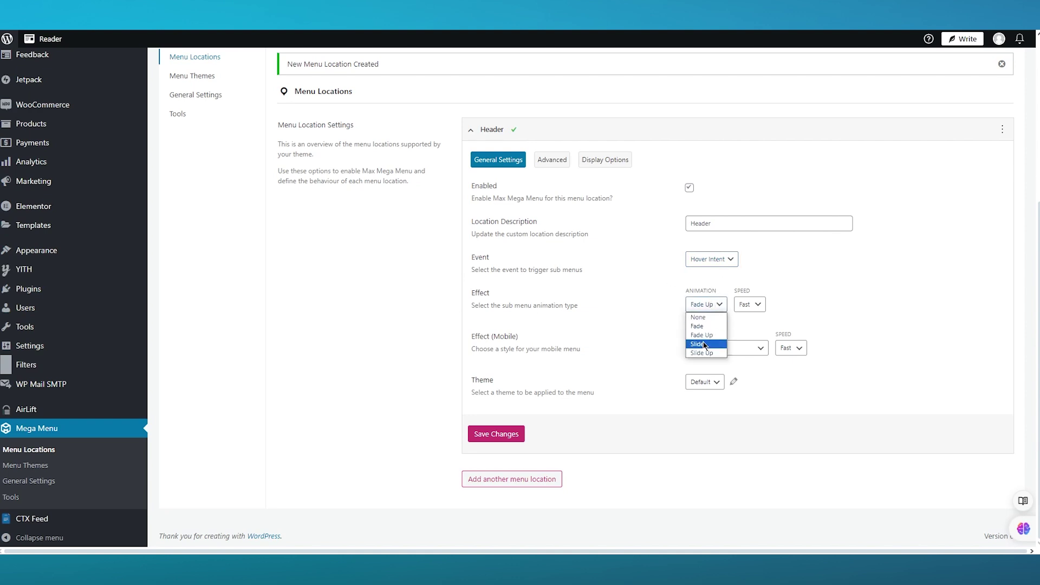
left_click(775, 301)
left_click(749, 304)
left_click(748, 324)
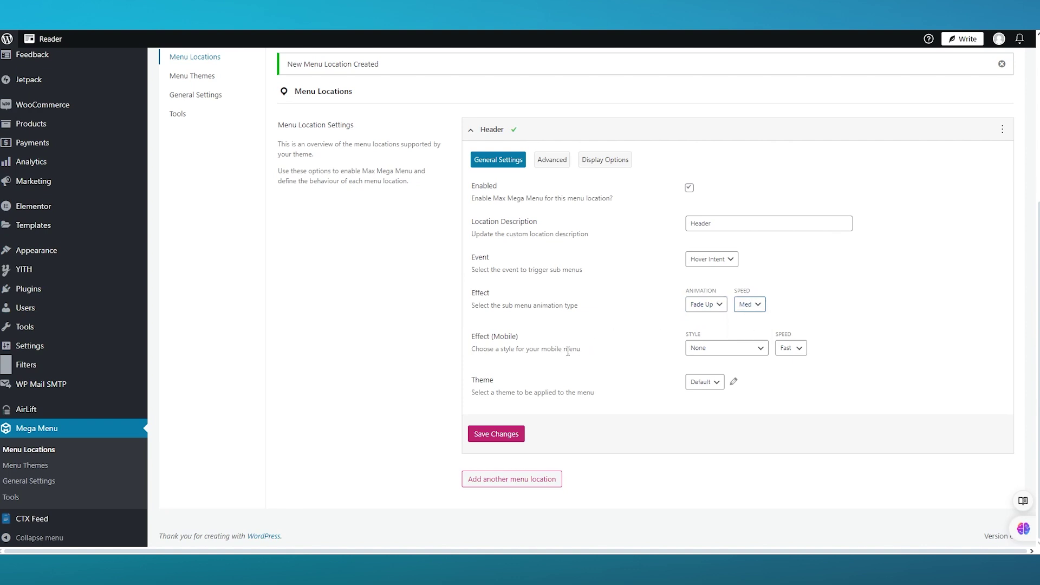
Step: Set the mobile menu effect style to Slide Down, keeping the Fast speed
left_click(745, 348)
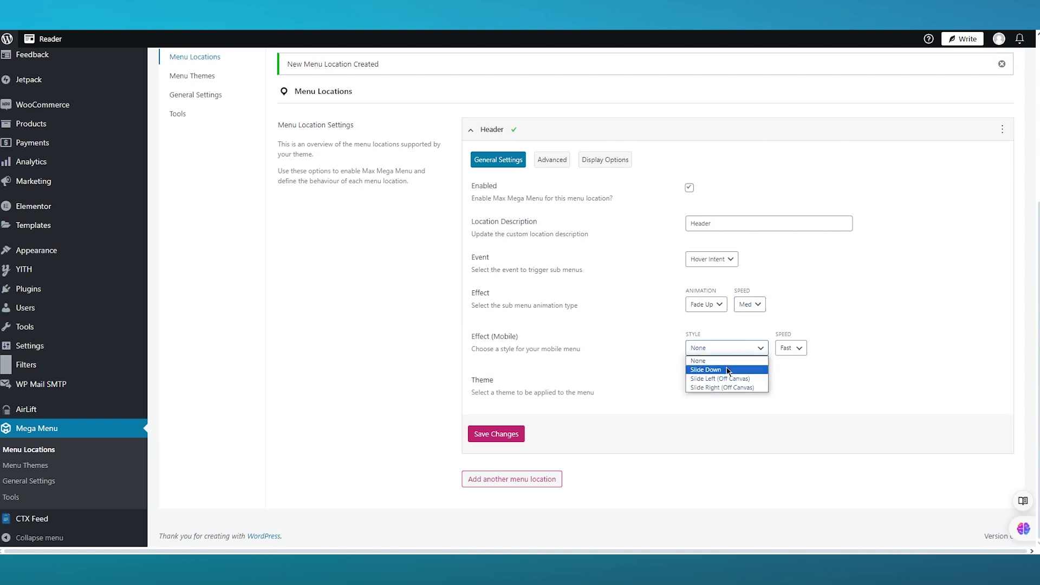
left_click(731, 370)
left_click(780, 354)
left_click(835, 339)
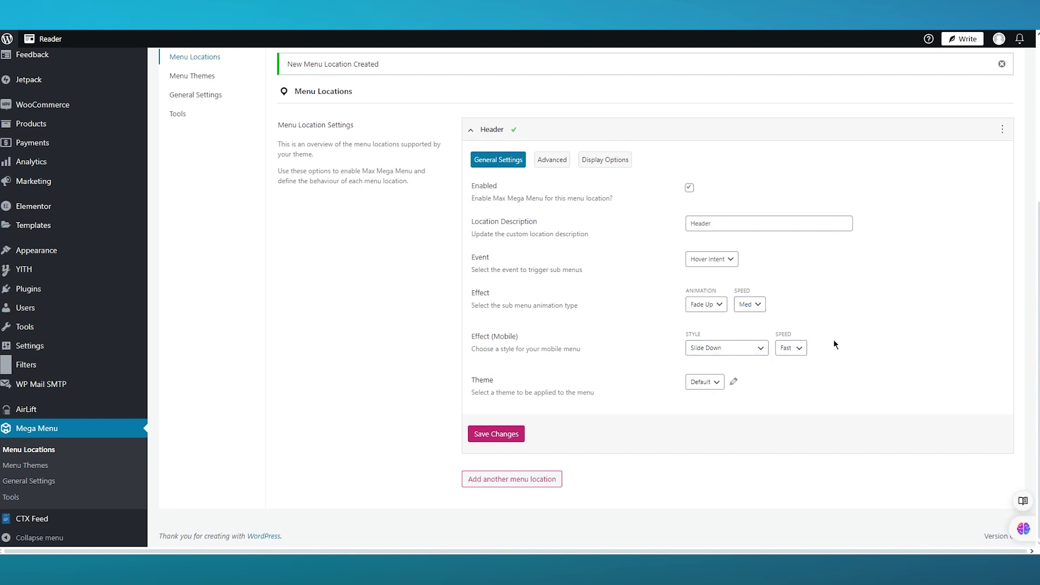
Step: Keep the Default theme for the Header menu and save the menu location's changes
left_click(710, 383)
left_click(713, 386)
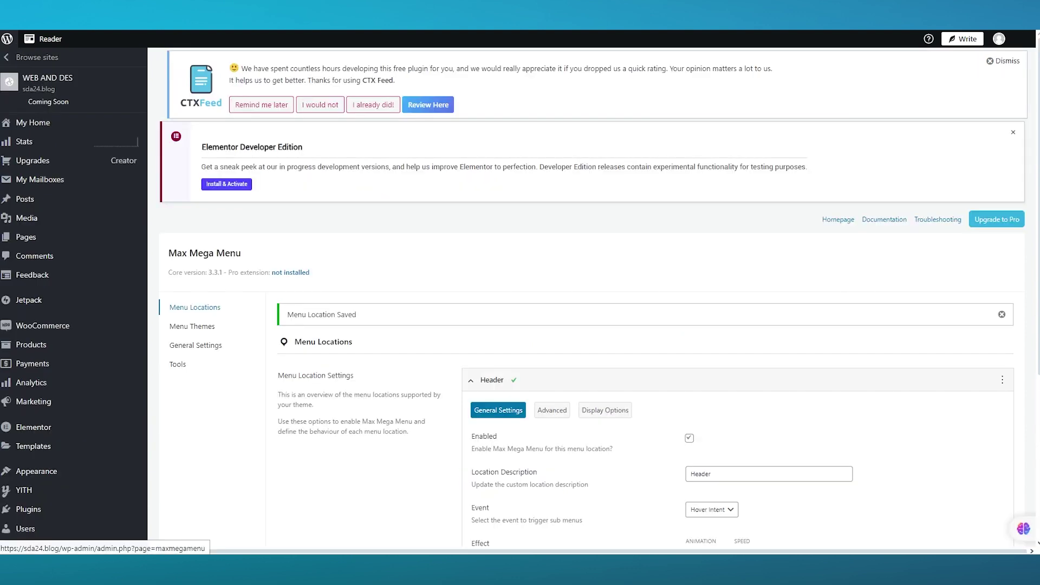
scroll(723, 337, "down", 3)
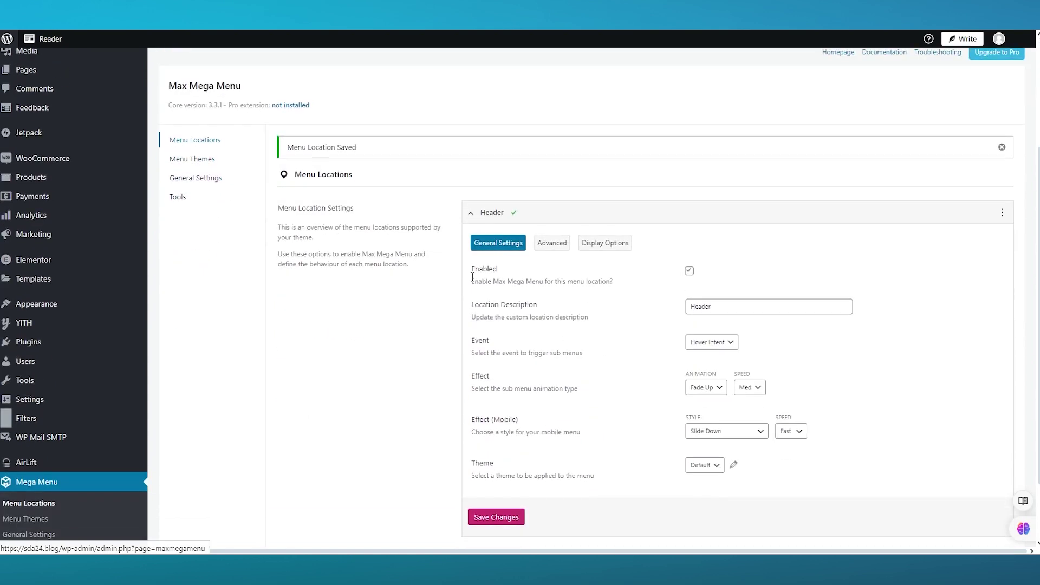
Step: Review the Header location's advanced settings, keep the current click event behaviour and mobile sub menu options, and save the changes
left_click(550, 244)
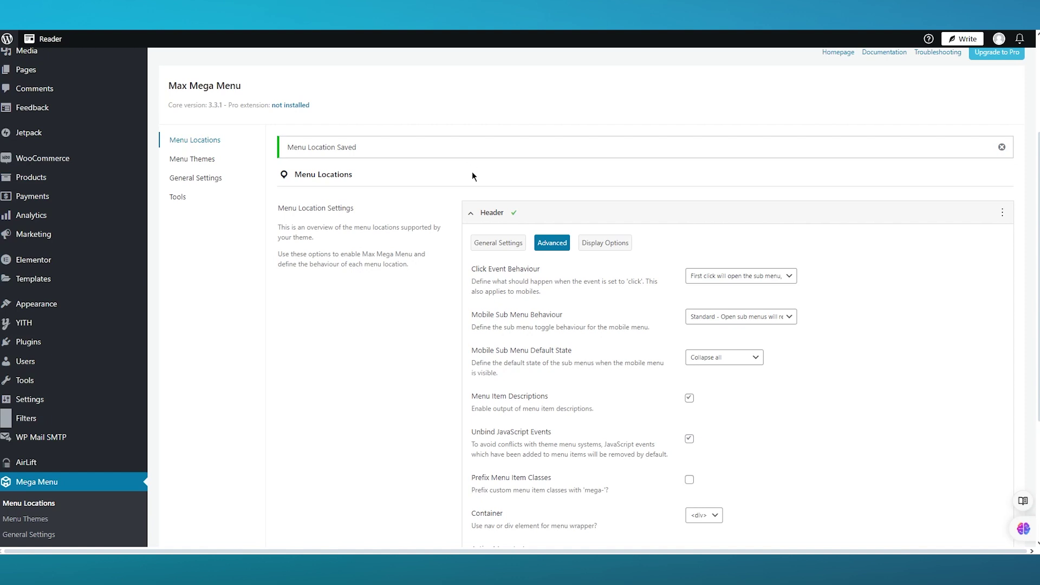
left_click(749, 276)
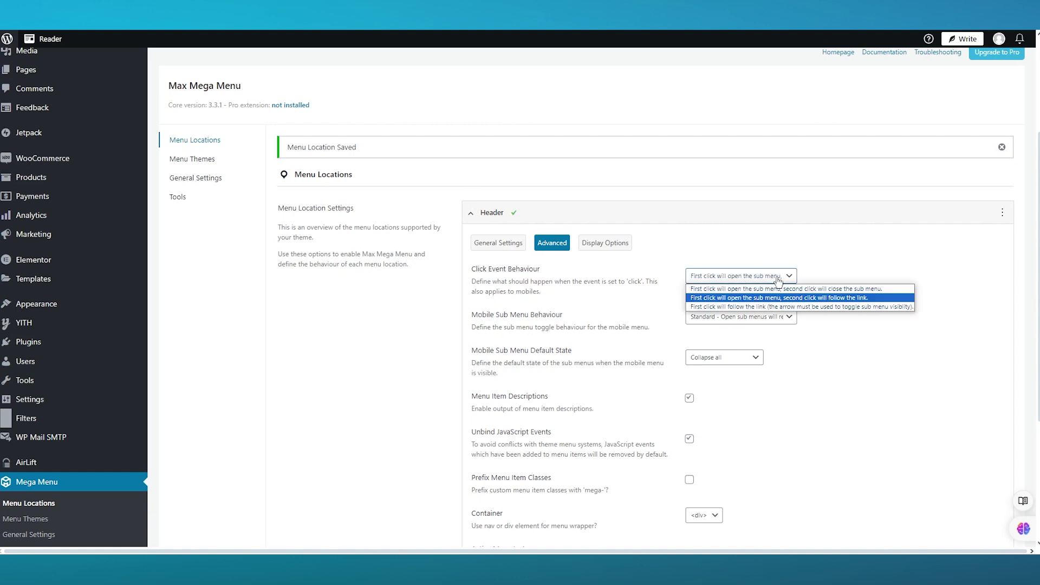
left_click(810, 266)
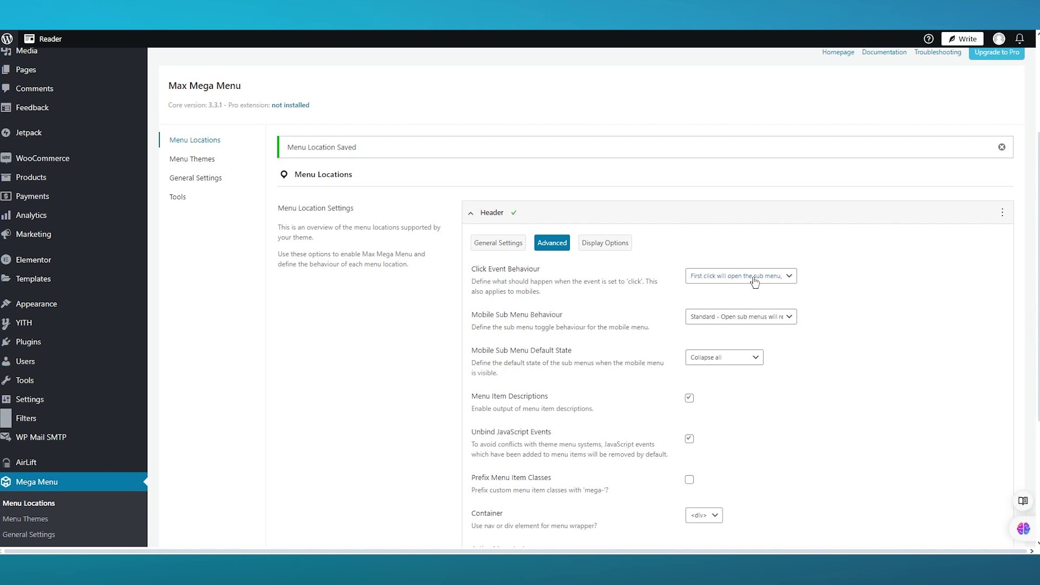
left_click_drag(577, 319, 470, 238)
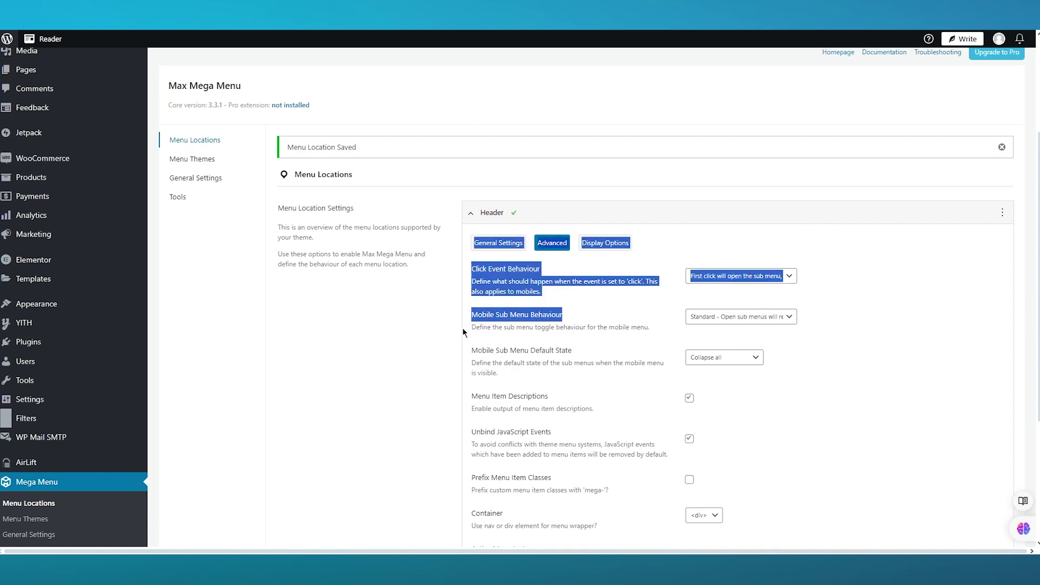
left_click(572, 320)
scroll(571, 320, "down", 1)
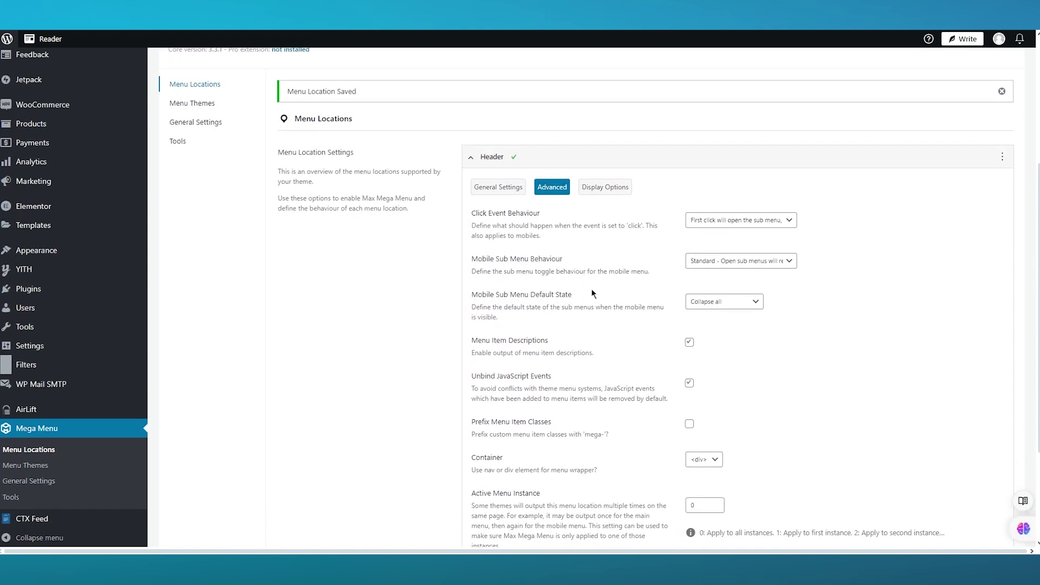
scroll(720, 302, "down", 1)
scroll(752, 293, "down", 2)
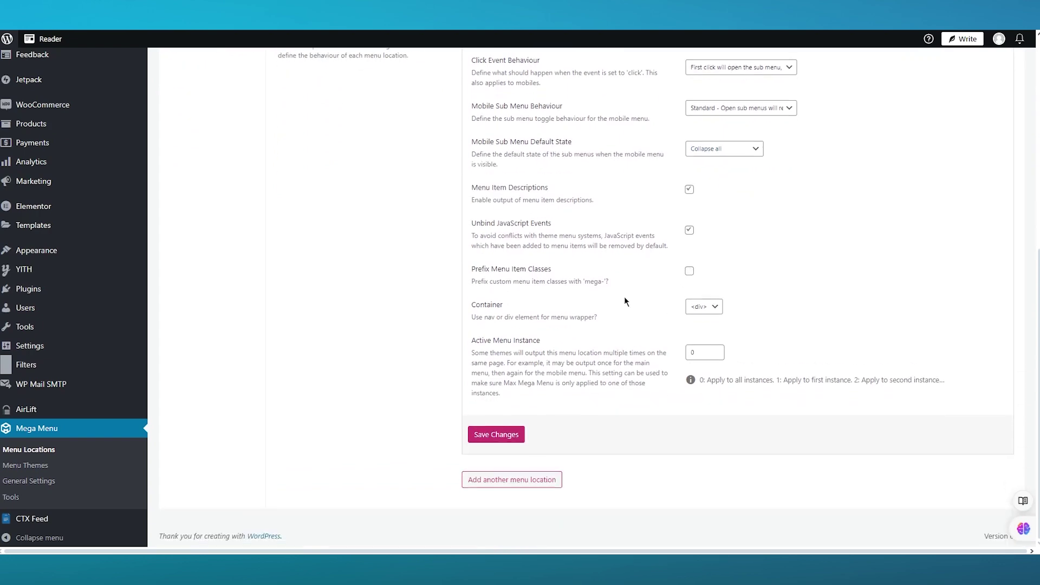
left_click(506, 434)
Step: Check the Header location's display options for block, PHP function, shortcode and widget, and save the changes
left_click(586, 368)
scroll(576, 349, "down", 2)
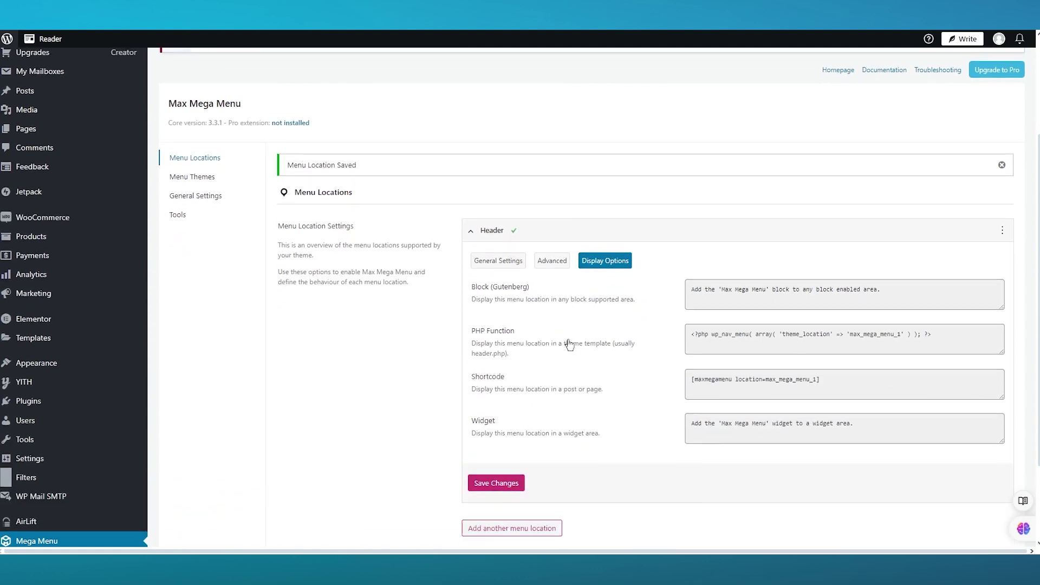
left_click(901, 278)
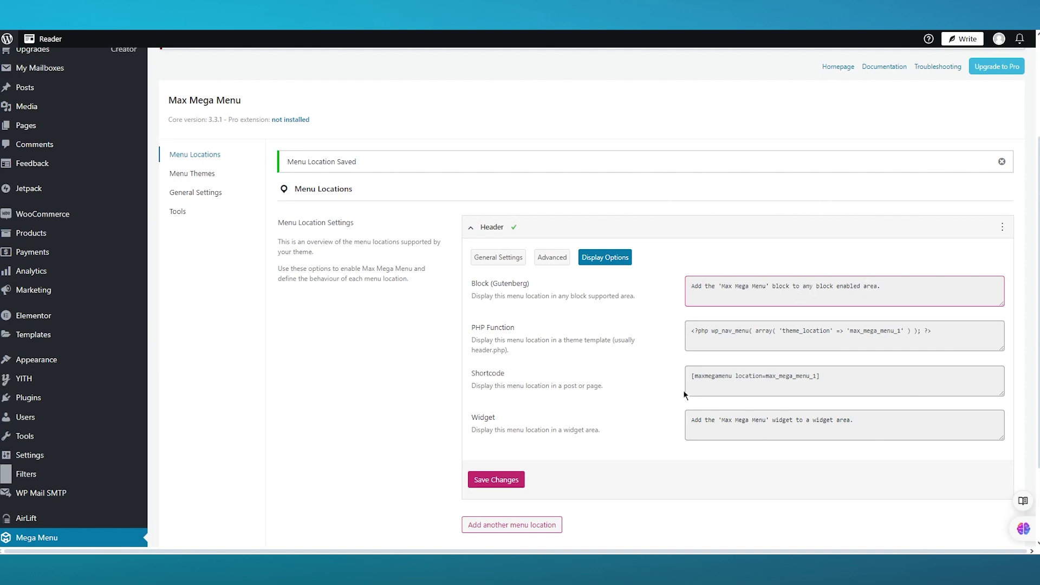
left_click(518, 480)
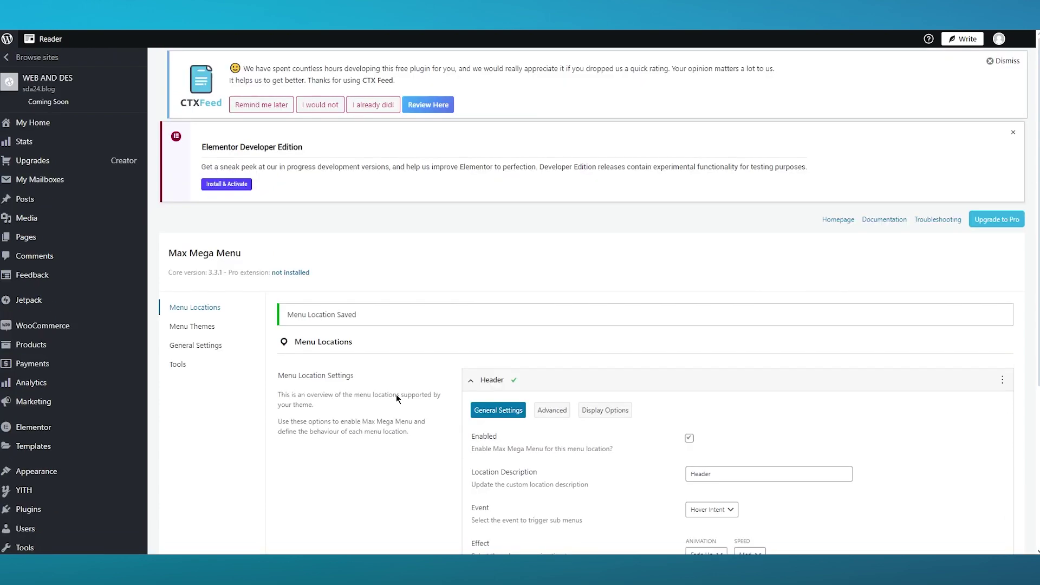
Step: Open the menu themes with the Default (Header) theme's general settings and keep Default as the theme title
scroll(369, 347, "down", 4)
scroll(368, 347, "down", 2)
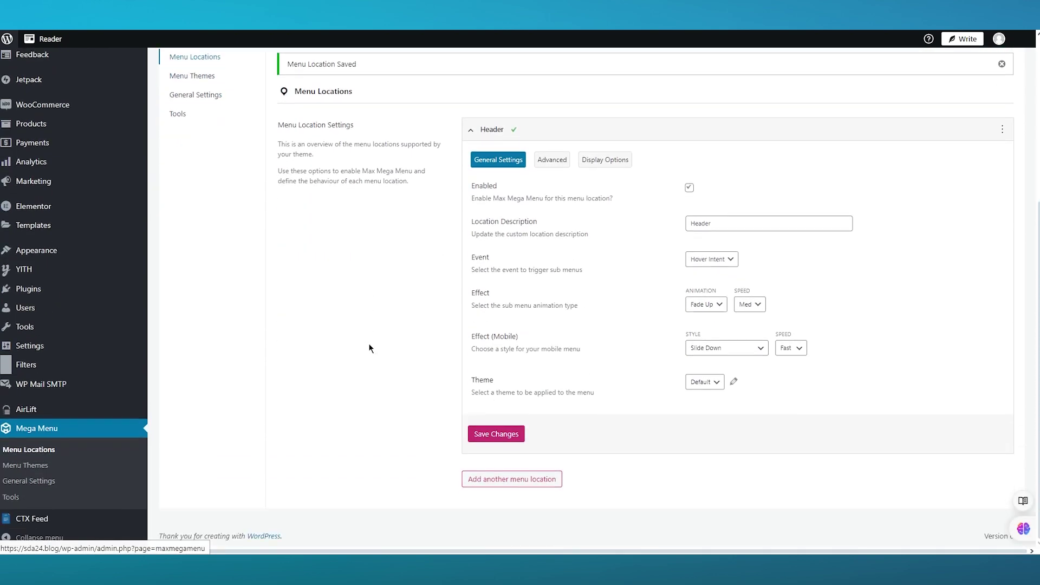
scroll(368, 348, "up", 5)
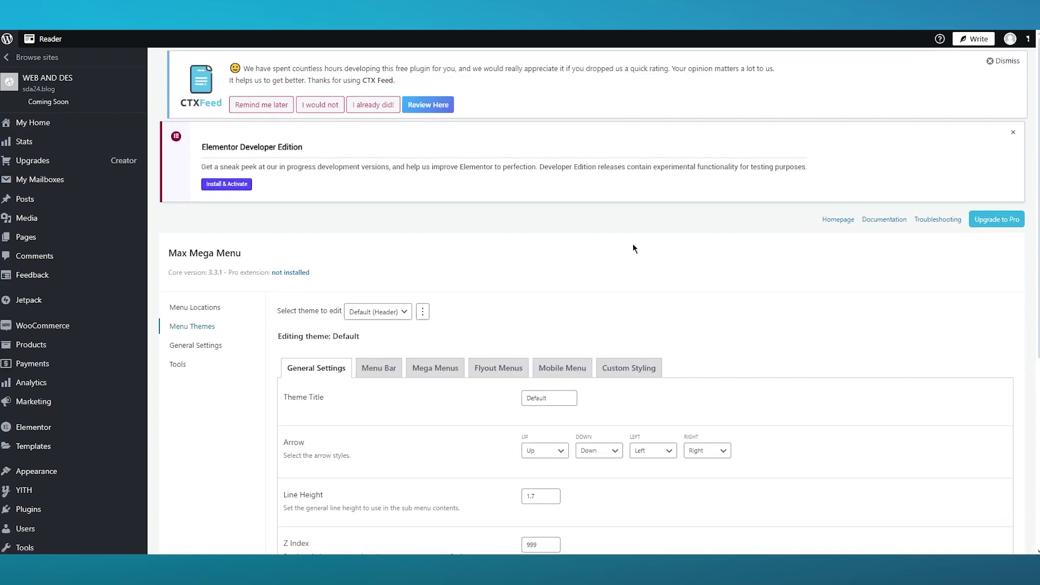
scroll(602, 268, "down", 3)
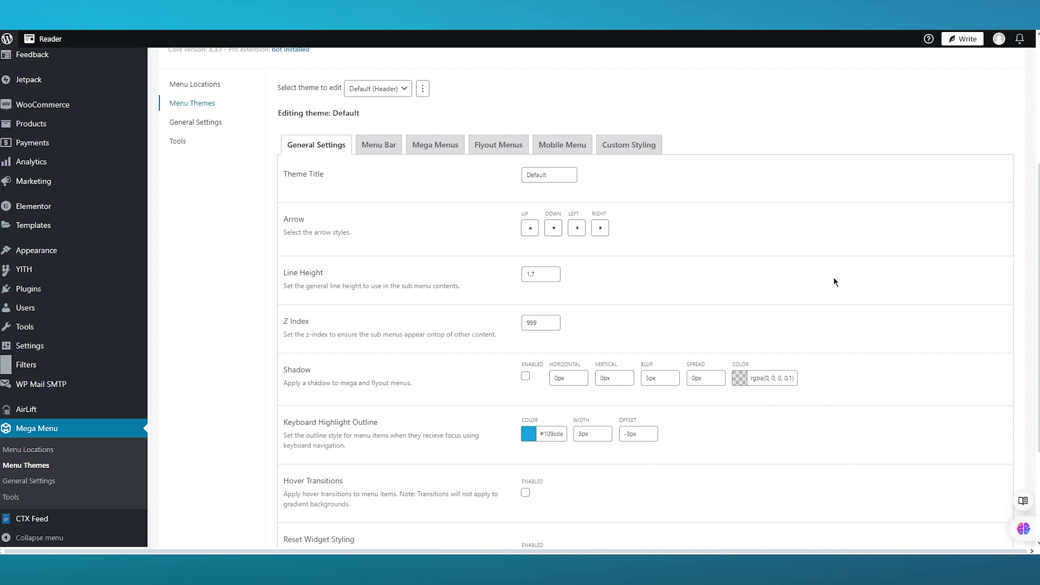
left_click(530, 180)
left_click(802, 144)
scroll(727, 201, "down", 1)
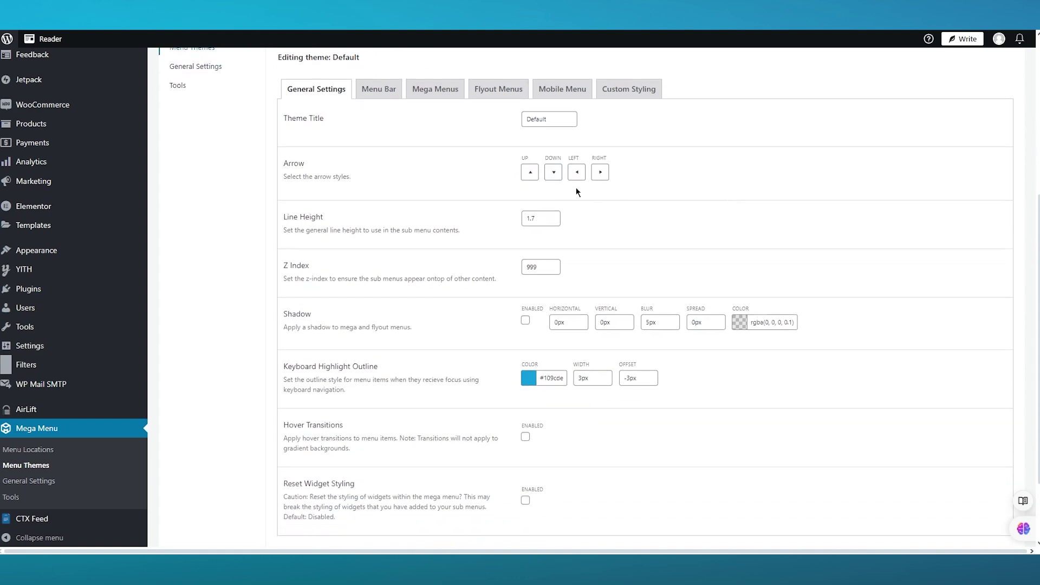
Step: Change the Default theme's up and down arrow styles to the long-stemmed up and down arrows
left_click(547, 177)
left_click(683, 169)
left_click(532, 174)
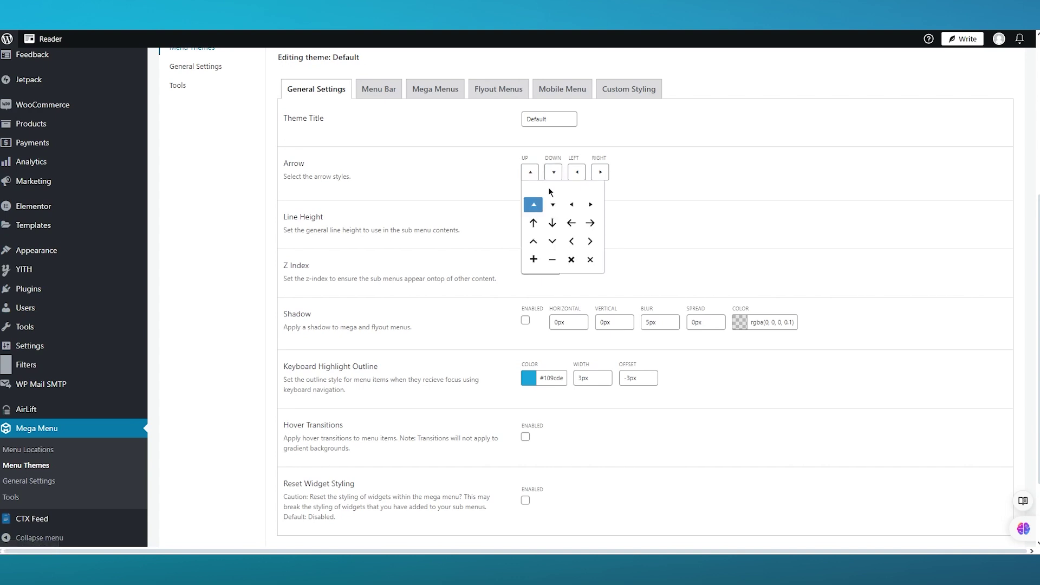
left_click(537, 223)
left_click(553, 172)
left_click(576, 222)
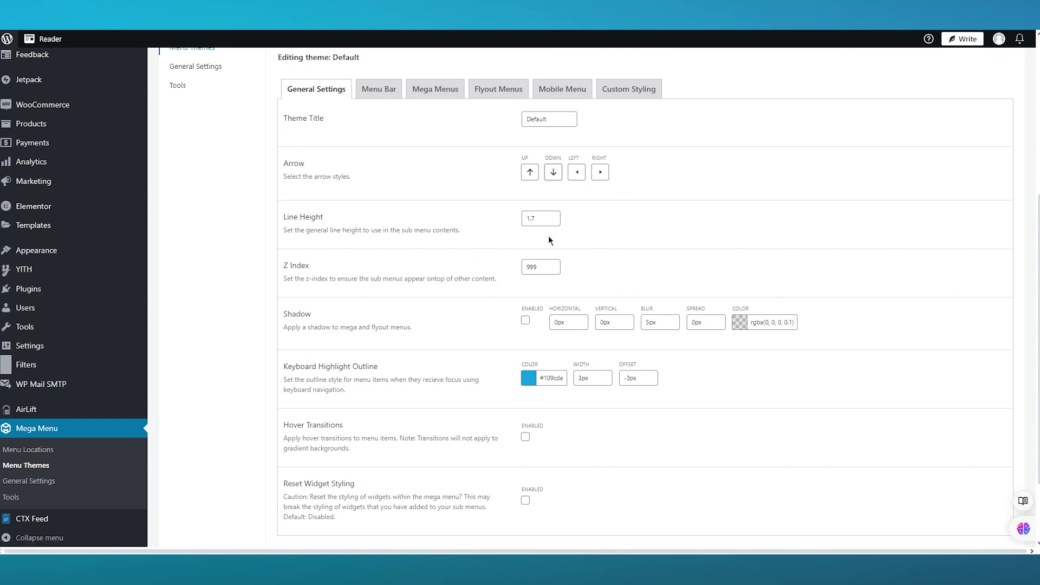
Step: Enable the shadow for mega and flyout menus, keeping its offset, blur and color values, and save the theme
scroll(570, 226, "down", 2)
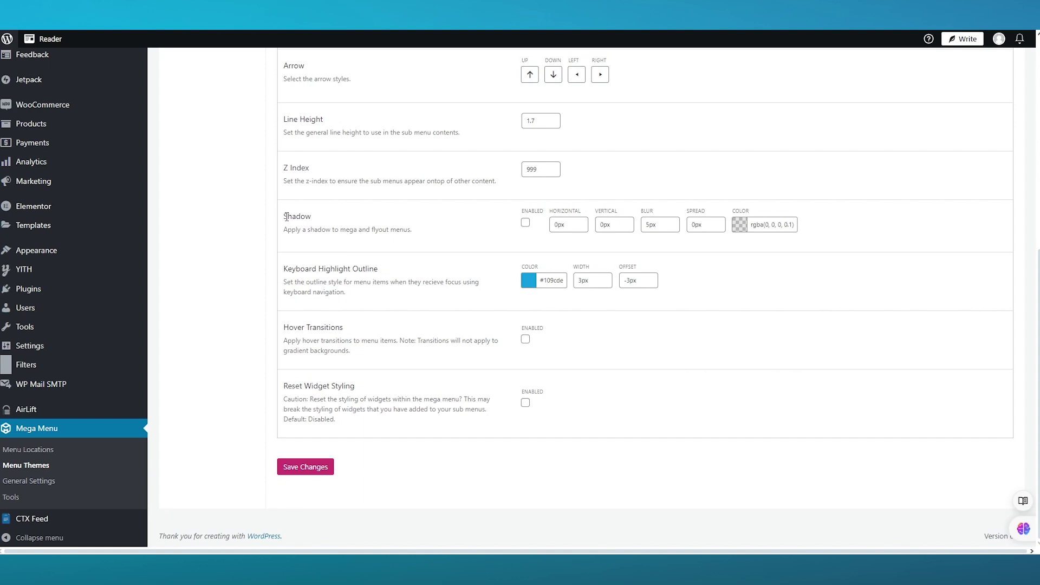
left_click_drag(295, 227, 412, 228)
left_click(348, 232)
left_click(526, 222)
key("Tab")
left_click(254, 240)
left_click(314, 467)
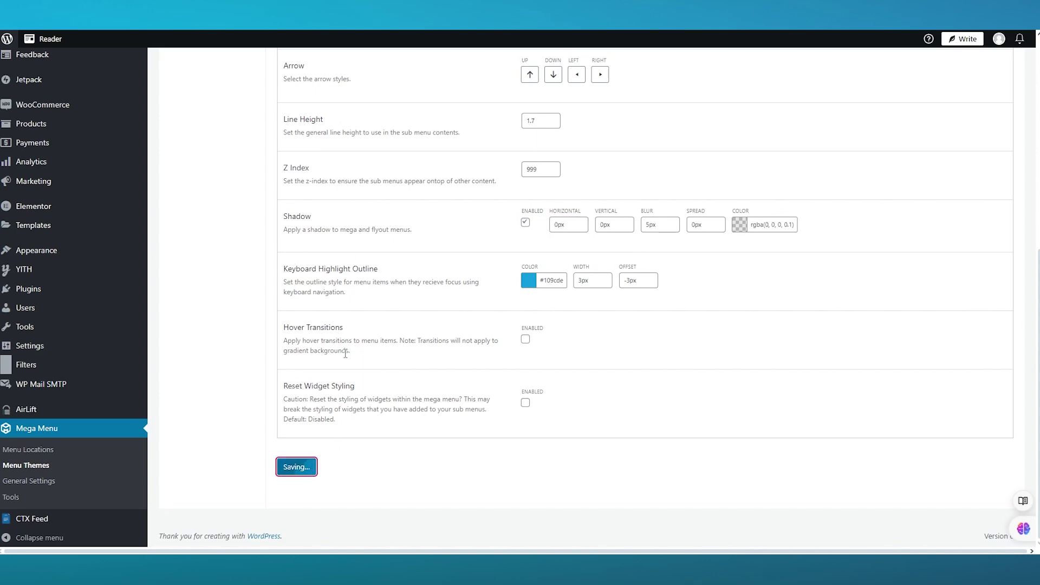
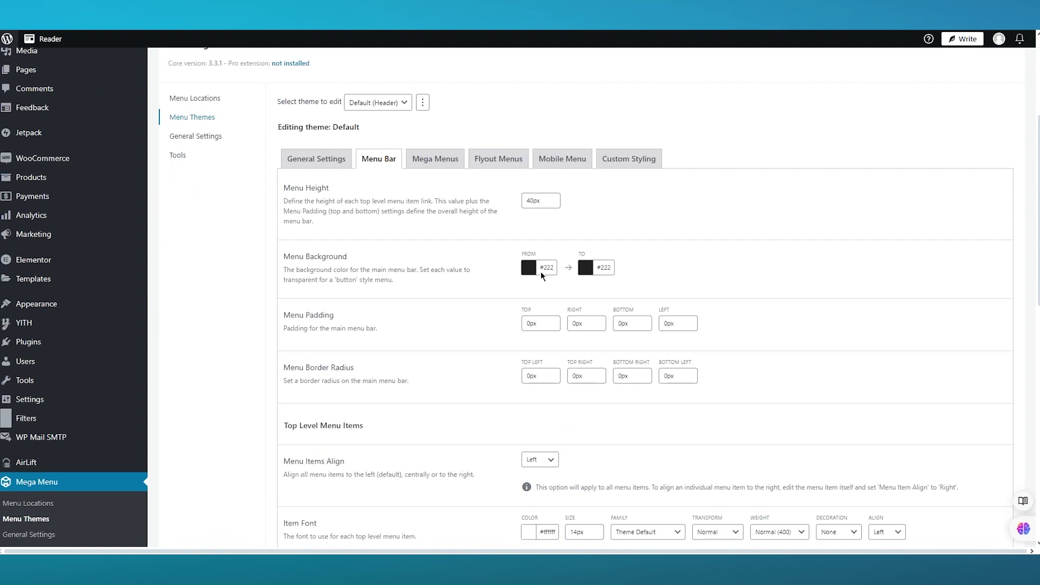
Step: Set the starting color of the menu bar background to dark red, rgb(149, 25, 25), and check the remaining menu bar settings
left_click(528, 267)
mouse_move(685, 298)
left_mouse_down()
mouse_move(691, 332)
mouse_move(681, 314)
left_mouse_up()
left_click(670, 263)
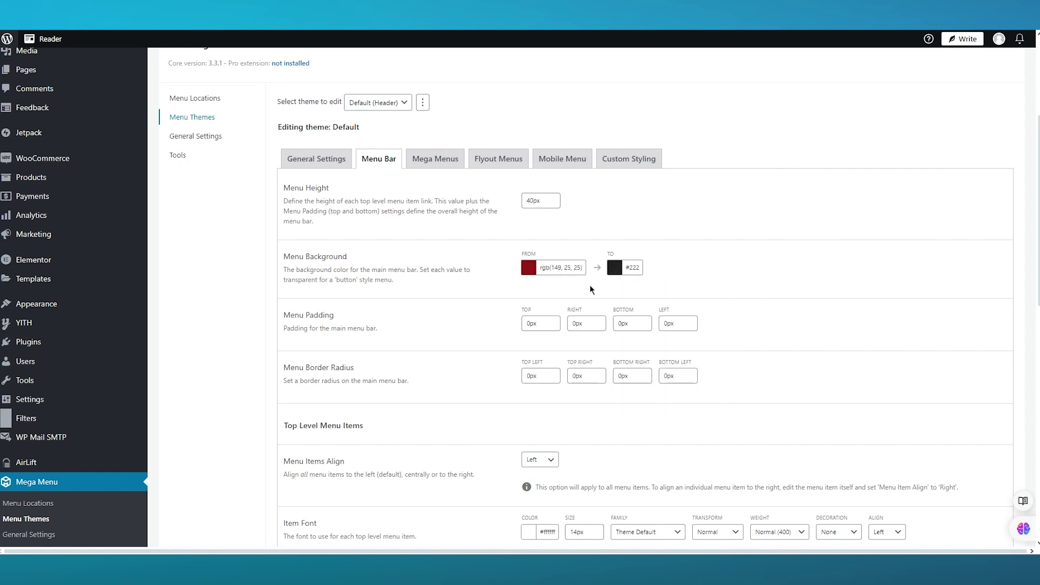
scroll(547, 238, "down", 2)
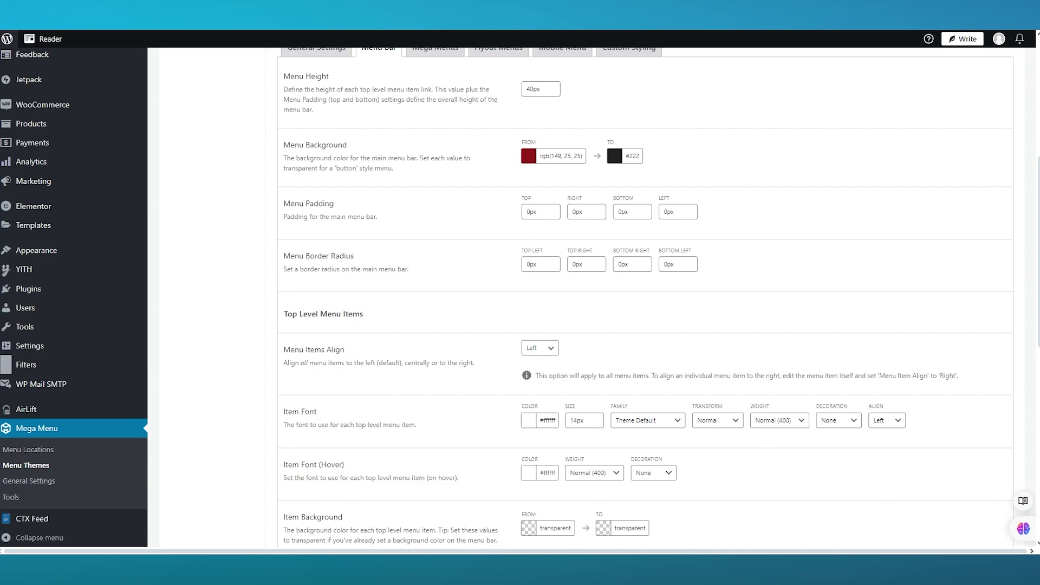
scroll(603, 260, "down", 4)
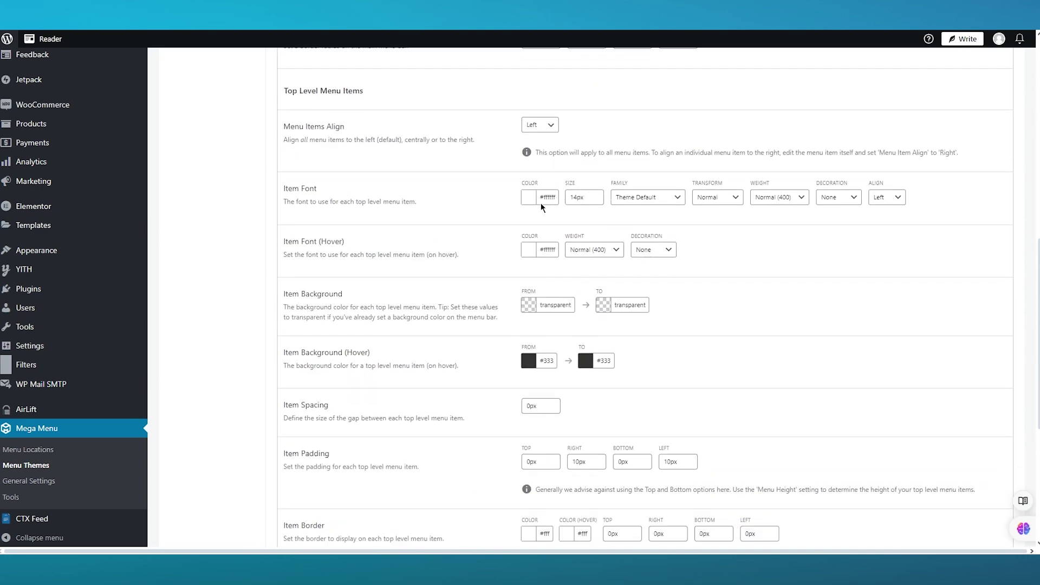
scroll(558, 238, "down", 5)
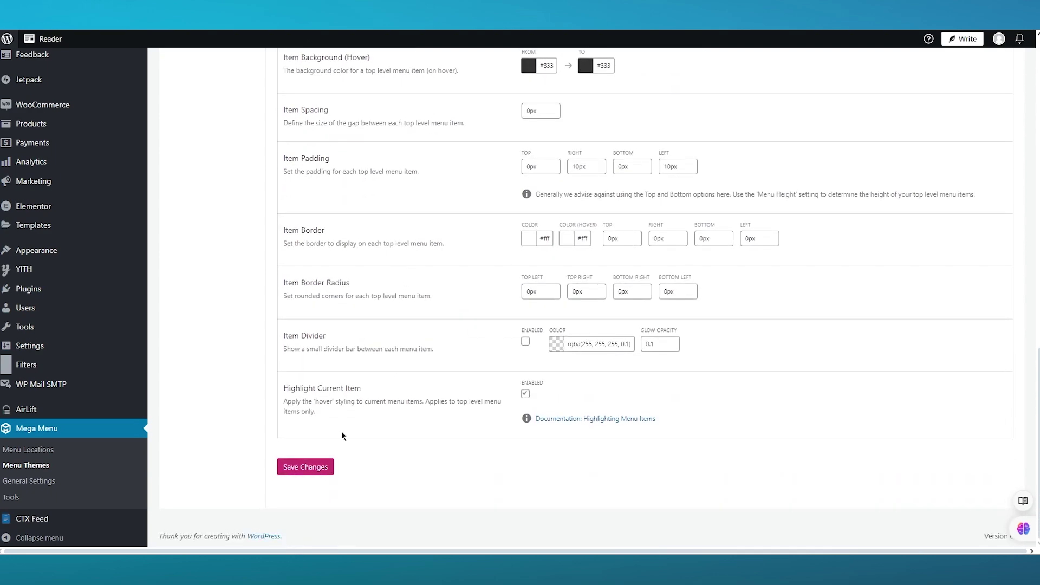
Step: Set the mega menu panel background to run from dark red, rgb(149, 25, 25), to white, rgb(255, 255, 255)
scroll(404, 349, "up", 15)
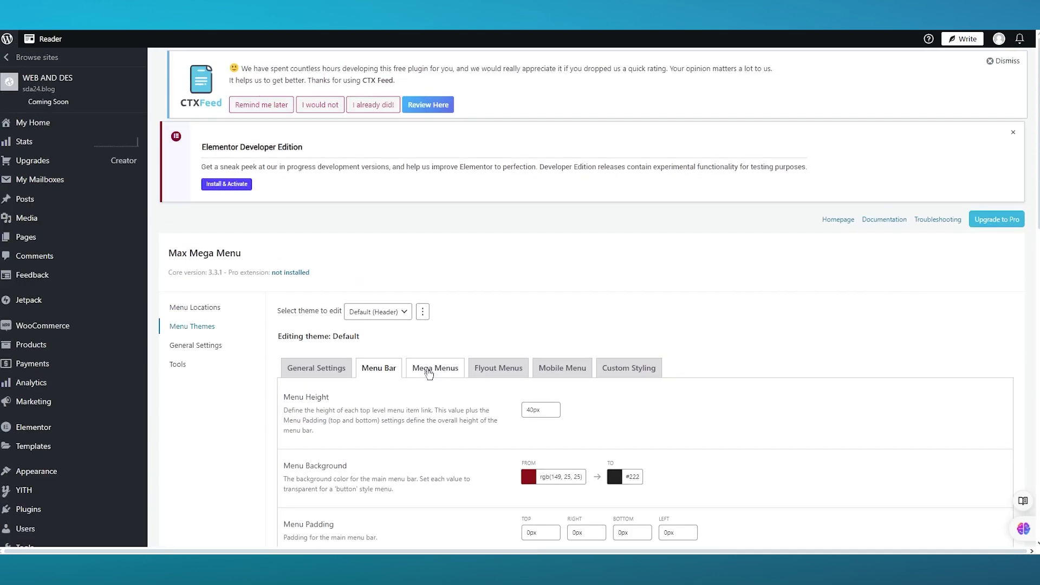
left_click(429, 373)
scroll(518, 304, "down", 3)
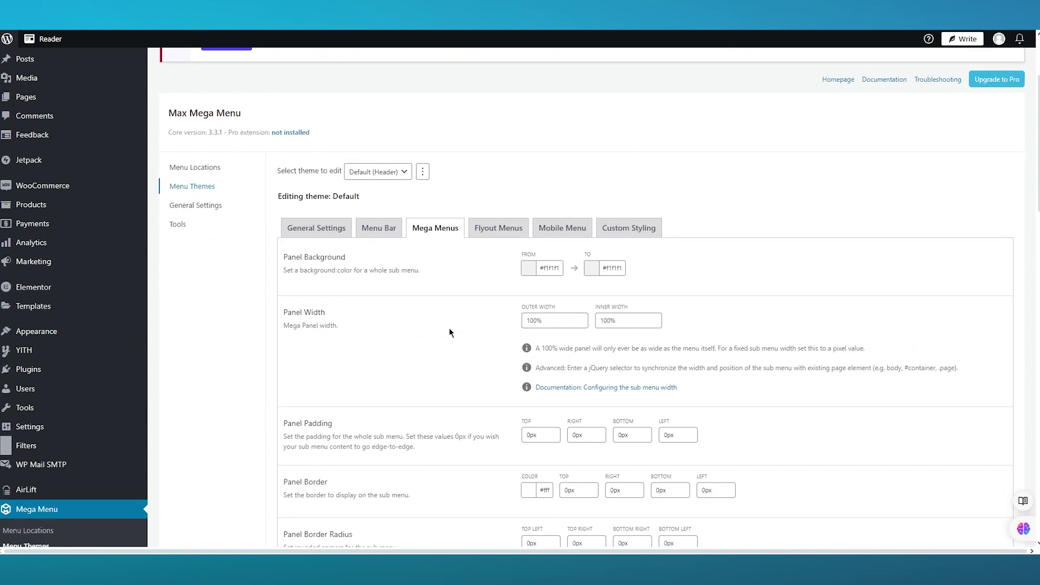
scroll(450, 333, "down", 1)
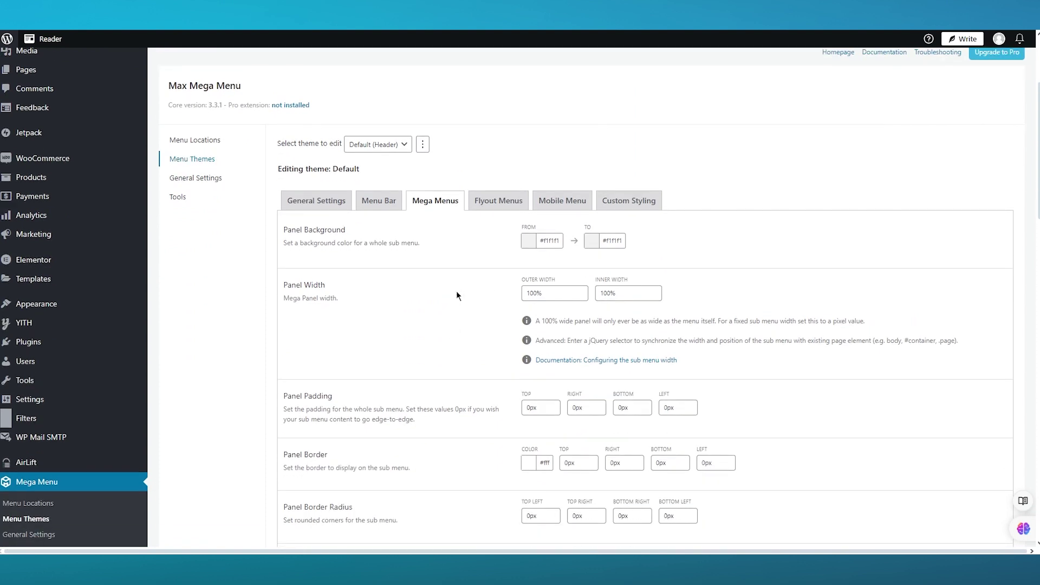
left_click(528, 243)
left_click(533, 260)
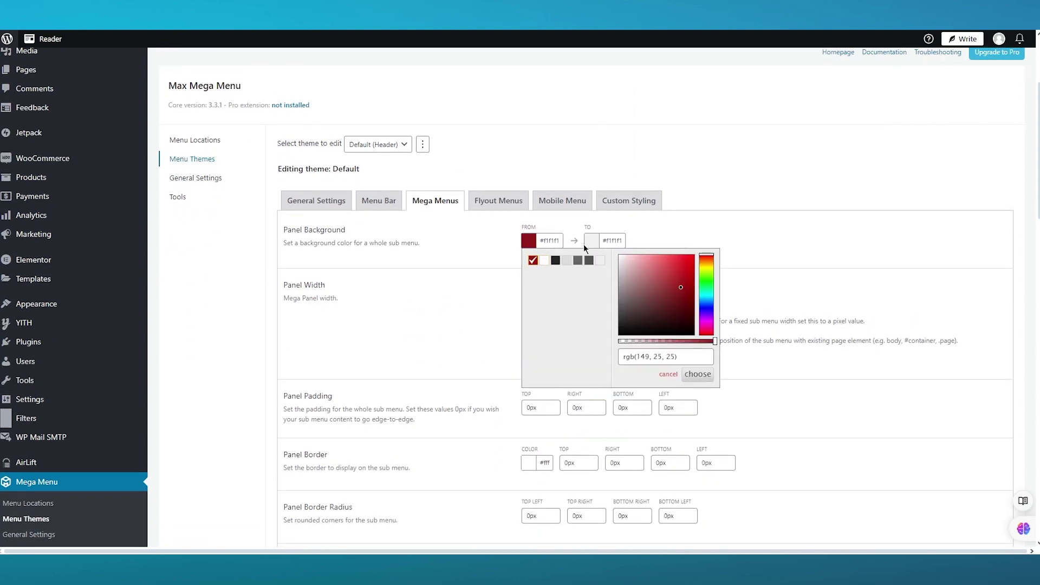
left_click(588, 241)
left_click(618, 260)
left_click(608, 260)
left_click(711, 188)
Step: Review the remaining mega menu panel, widget and menu item settings and save the theme changes
scroll(642, 247, "down", 7)
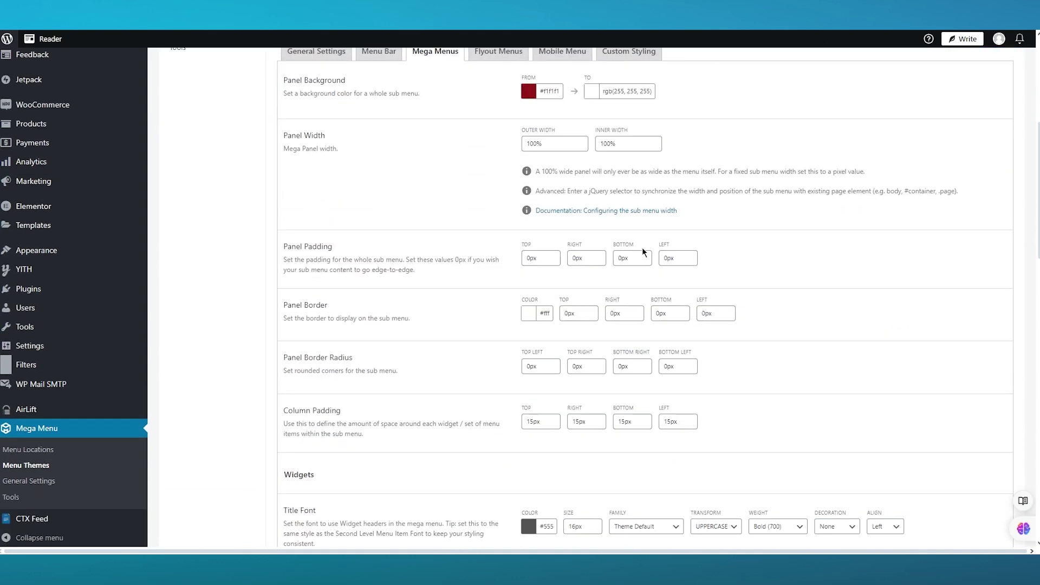
scroll(622, 230, "down", 15)
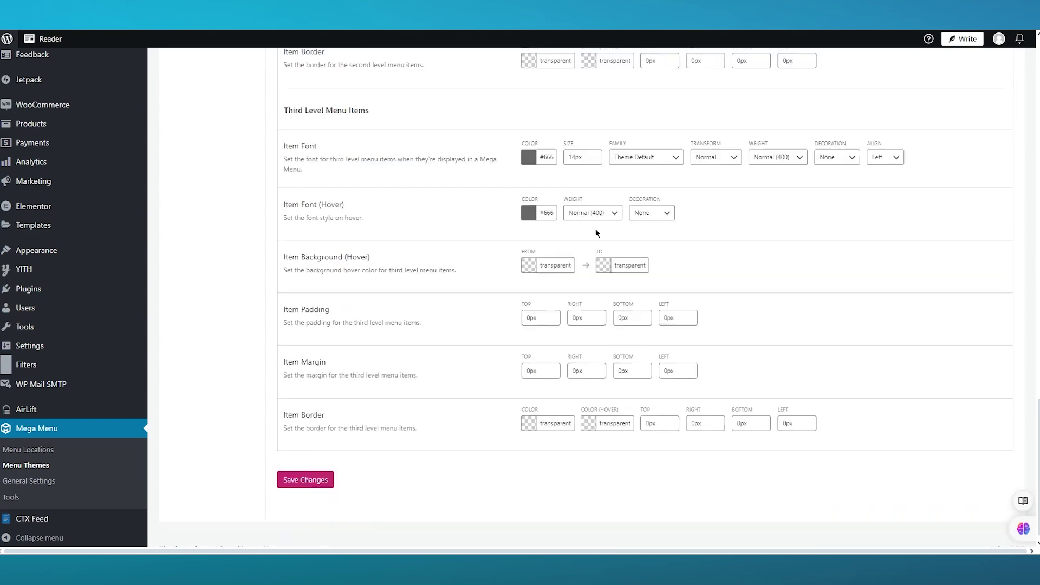
scroll(569, 226, "up", 16)
scroll(325, 208, "up", 5)
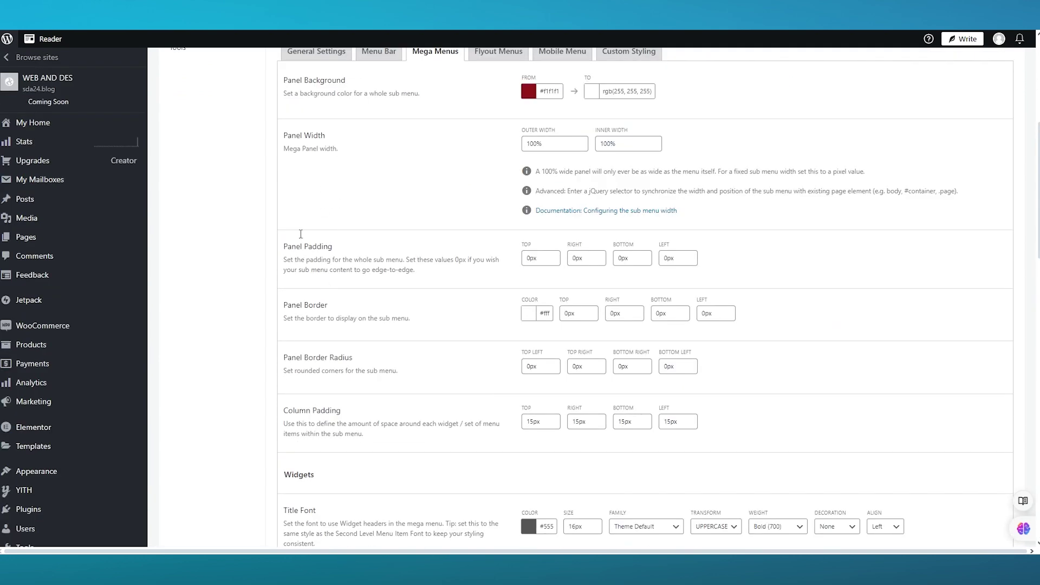
scroll(236, 203, "up", 2)
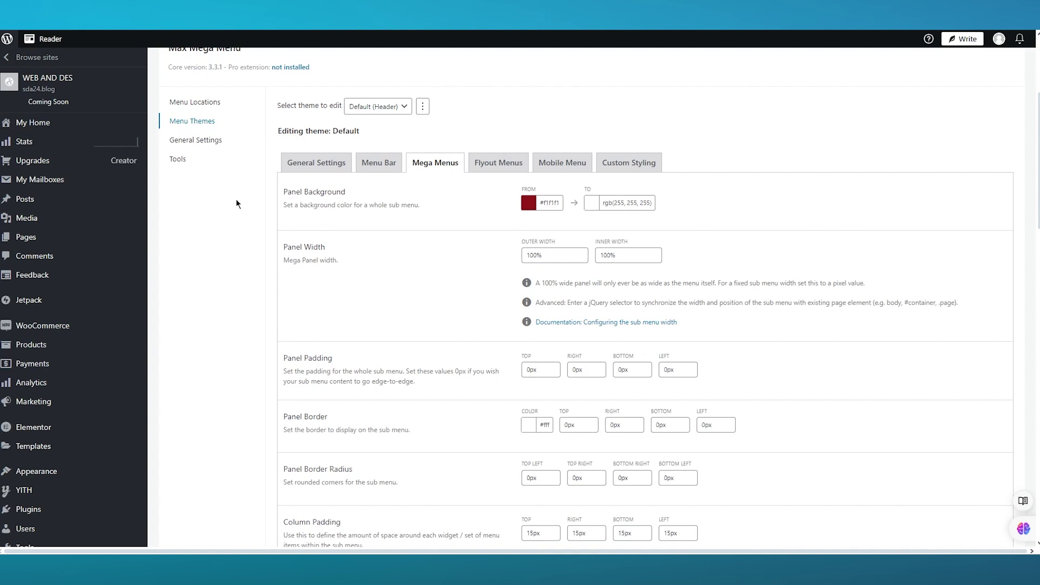
scroll(236, 204, "down", 20)
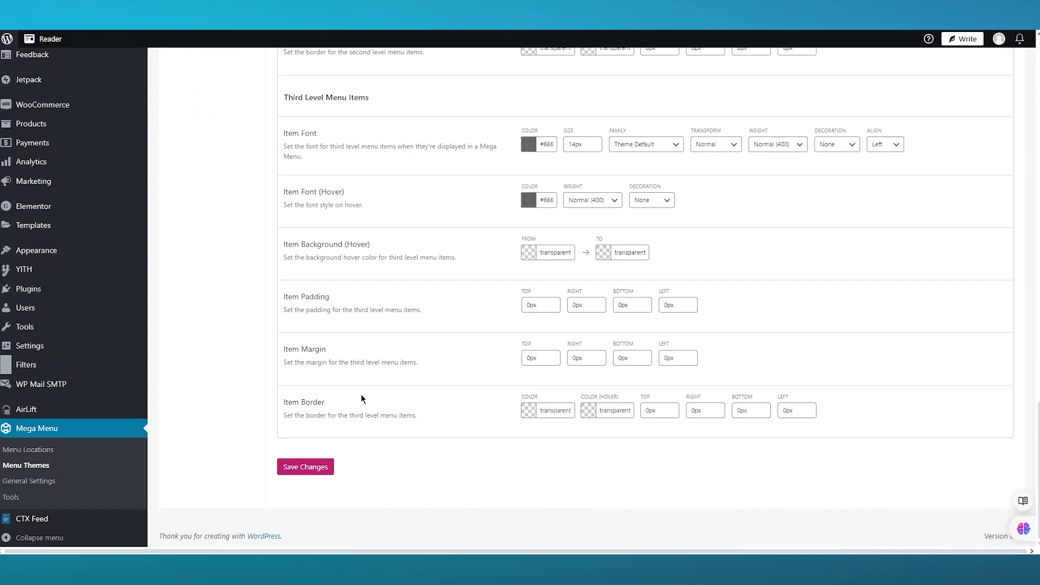
left_click(326, 466)
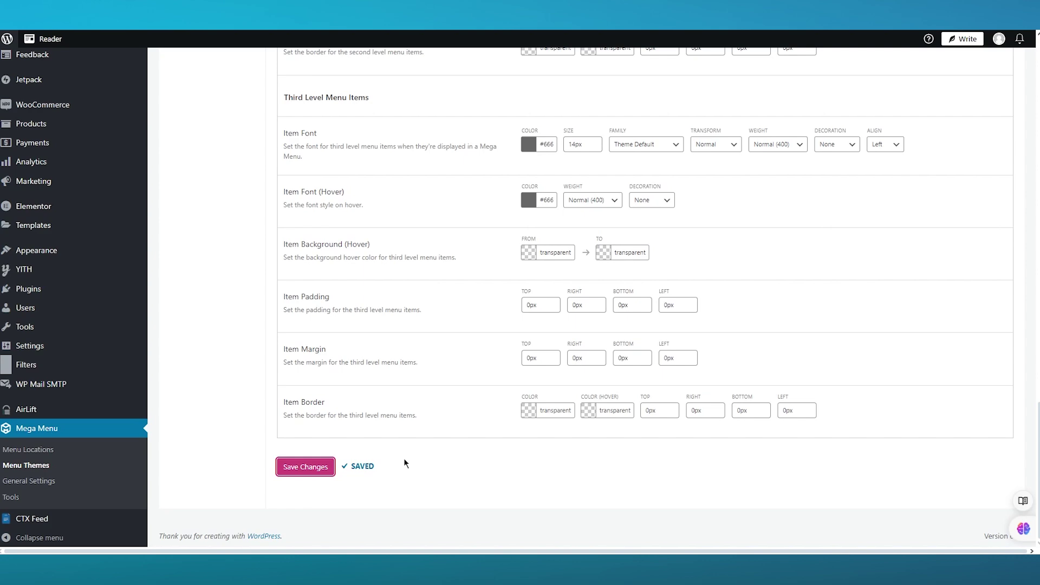
Step: Look through the Default theme's flyout menu, mobile menu and custom styling settings
scroll(404, 458, "up", 20)
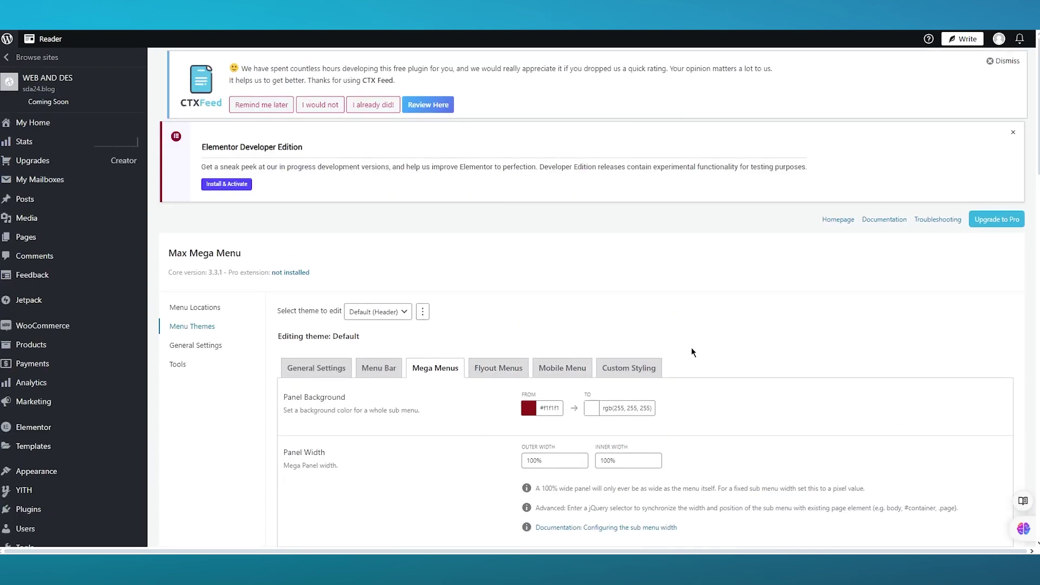
left_click(505, 368)
left_click(561, 368)
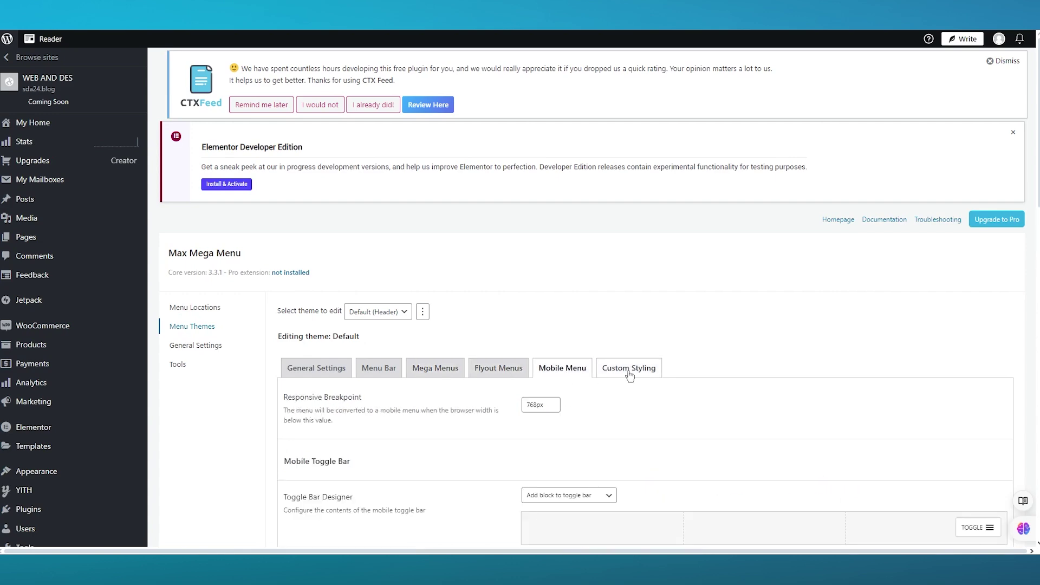
left_click(629, 369)
scroll(722, 339, "down", 3)
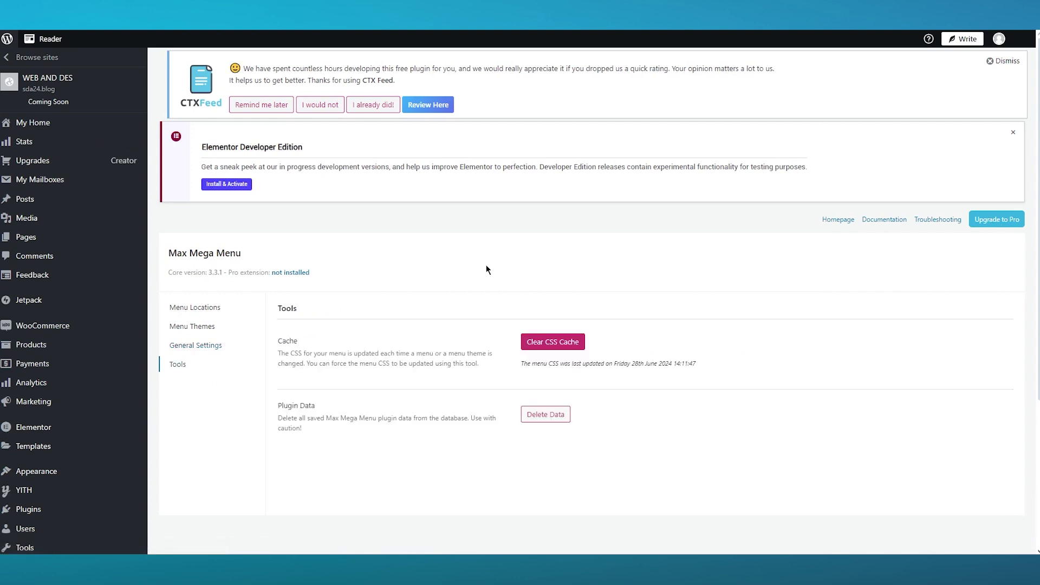
Step: Check the Max Mega Menu tools and menu locations pages and preview the site's front page
scroll(584, 266, "down", 1)
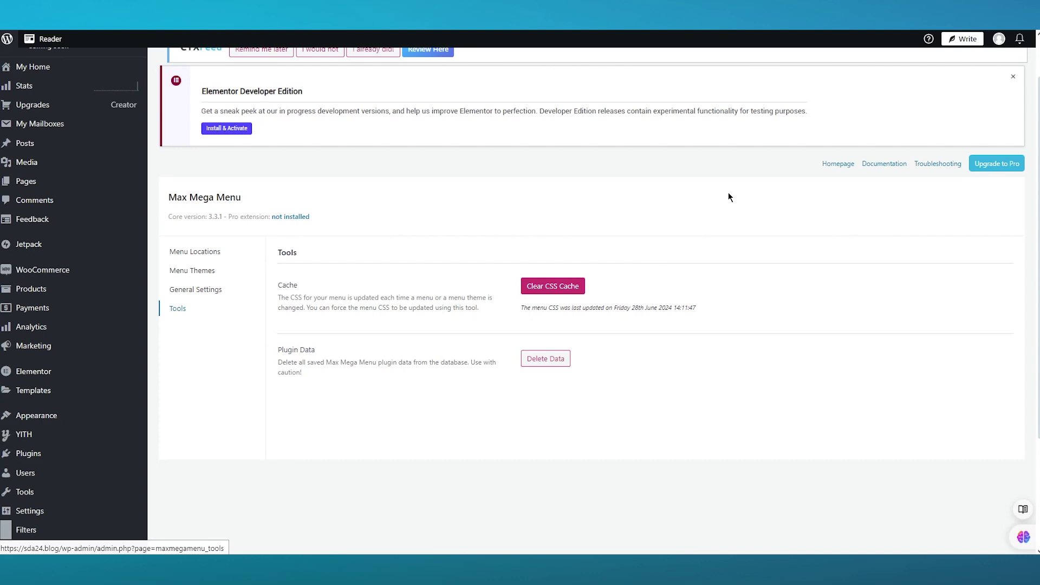
scroll(728, 193, "up", 2)
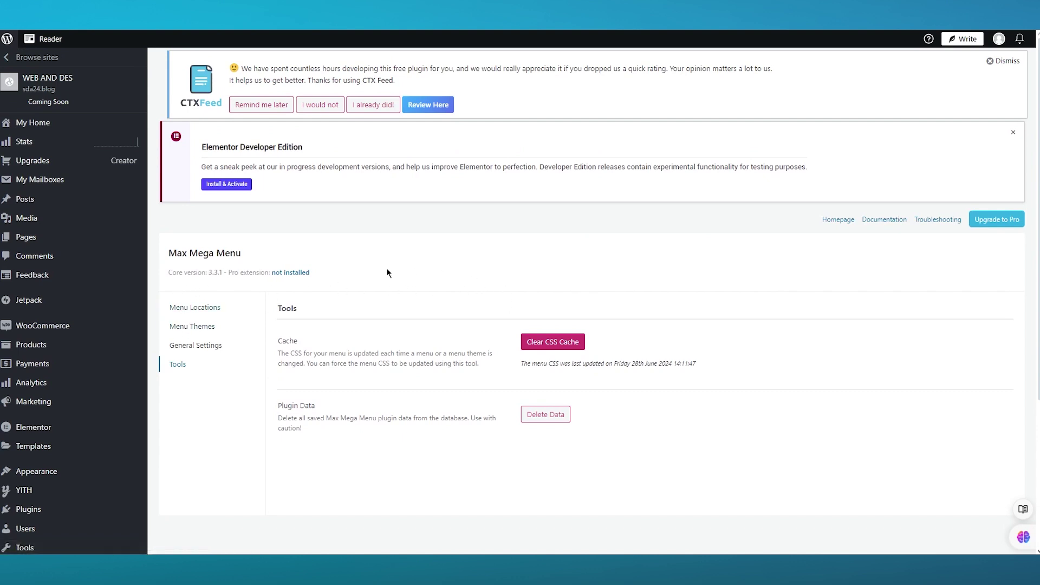
left_click(197, 302)
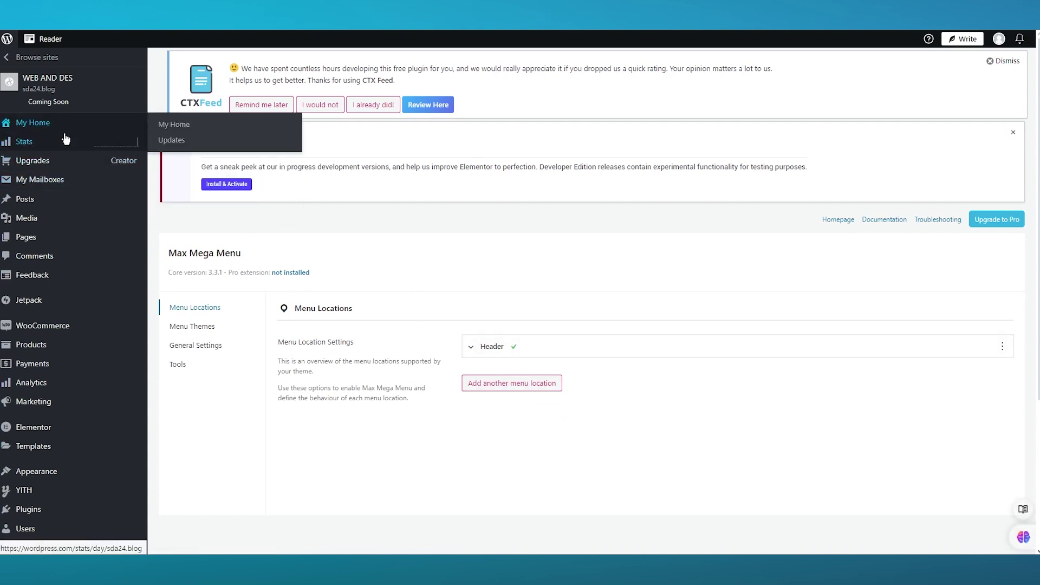
left_click(111, 100)
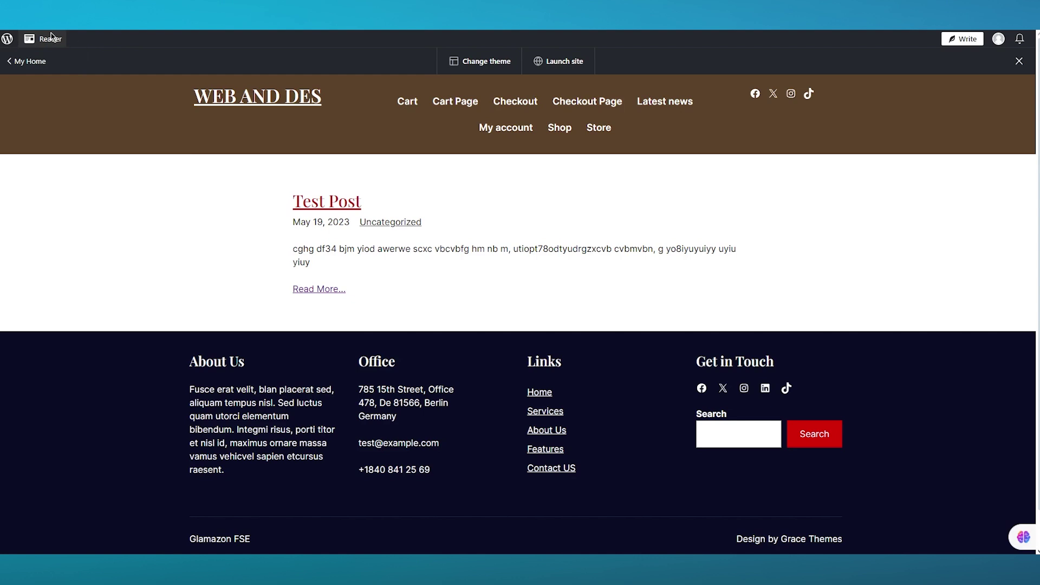
left_click(22, 61)
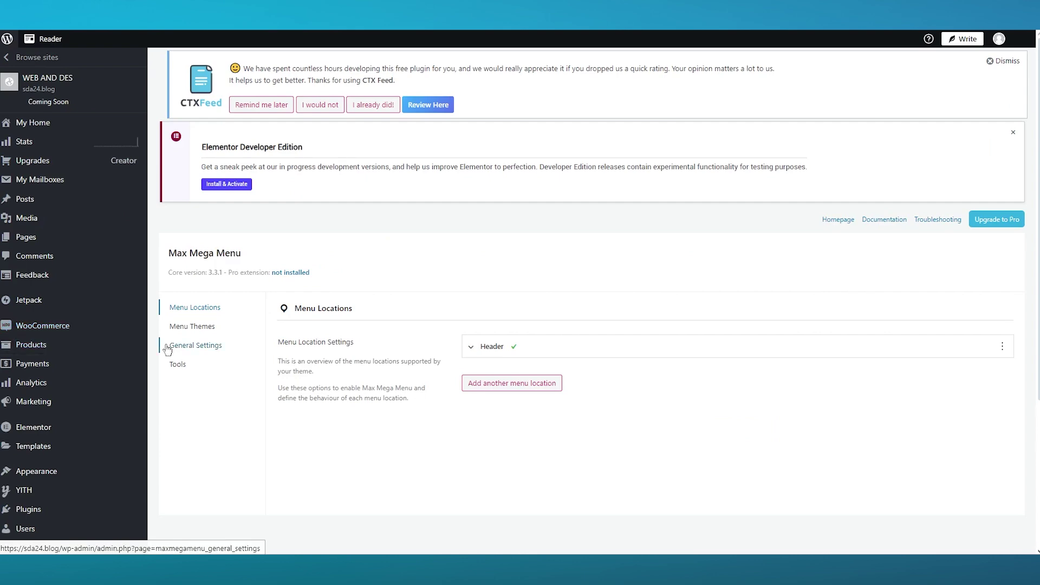
Step: Open the site's Navigation menu in the site editor and try to move Cart below Cart Page
scroll(127, 348, "down", 4)
mouse_move(75, 262)
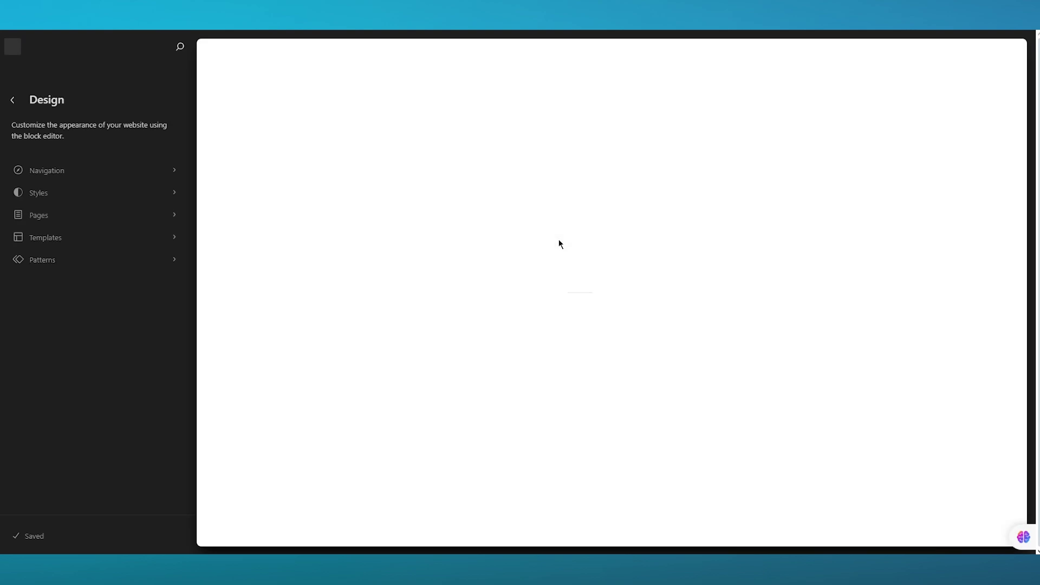
left_click(173, 171)
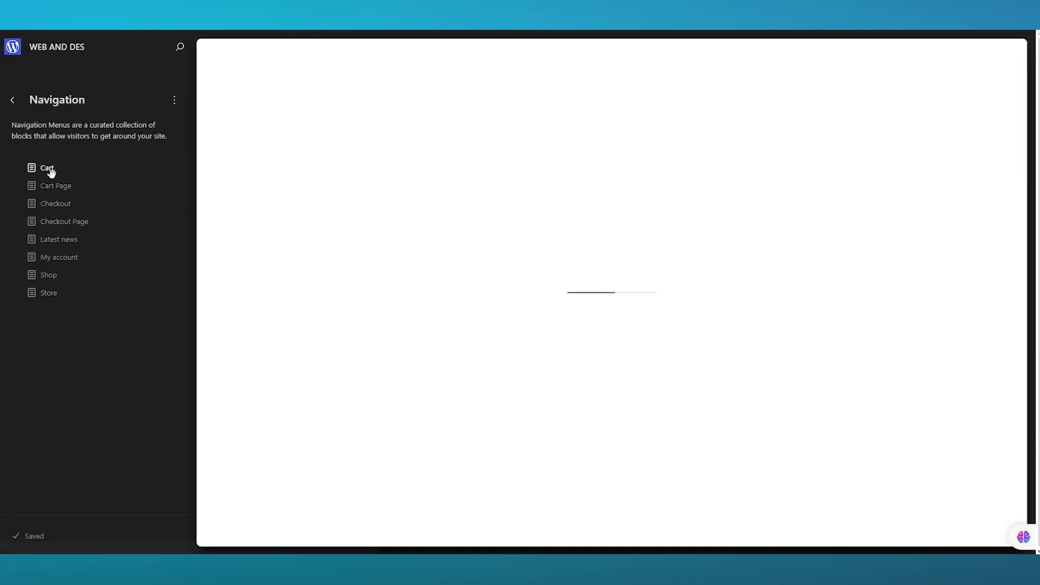
left_click(56, 170)
mouse_move(49, 167)
left_mouse_down()
mouse_move(73, 192)
mouse_move(41, 183)
left_mouse_up()
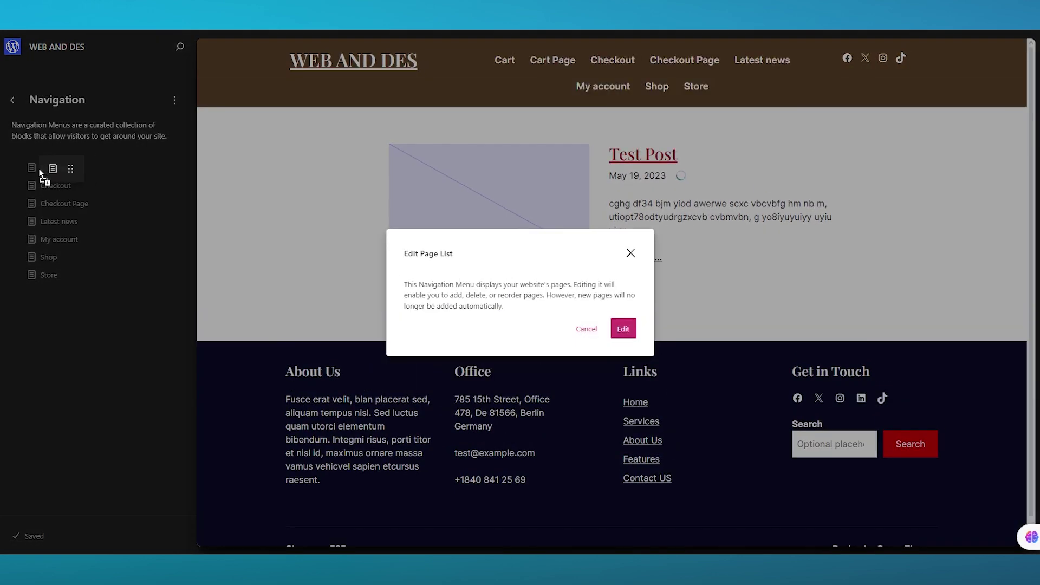
left_click(630, 253)
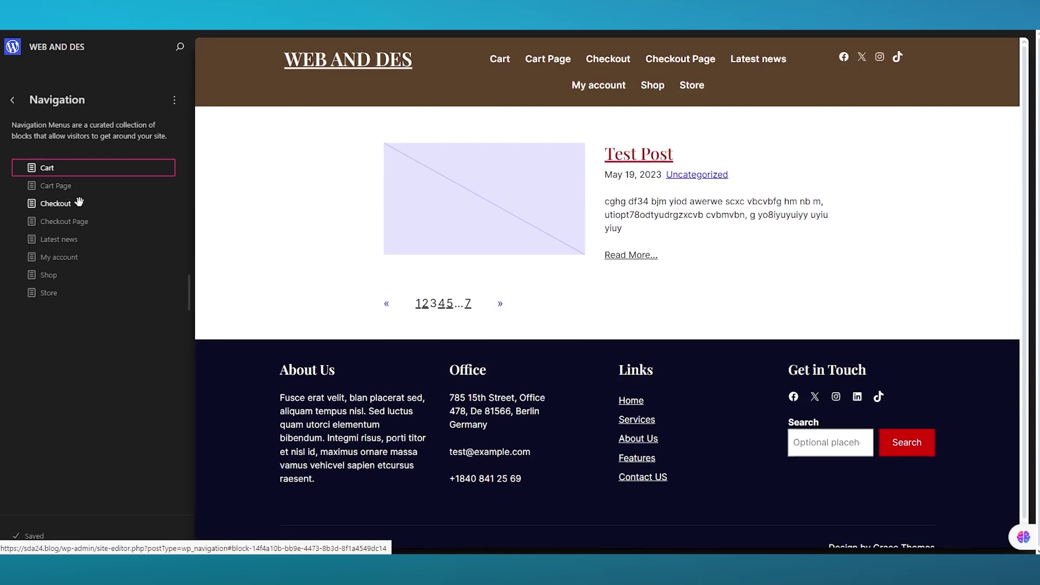
Step: Enable editing of the navigation's page list and nest Cart Page and Checkout under Cart
mouse_move(39, 188)
left_mouse_down()
mouse_move(54, 178)
mouse_move(35, 173)
left_mouse_up()
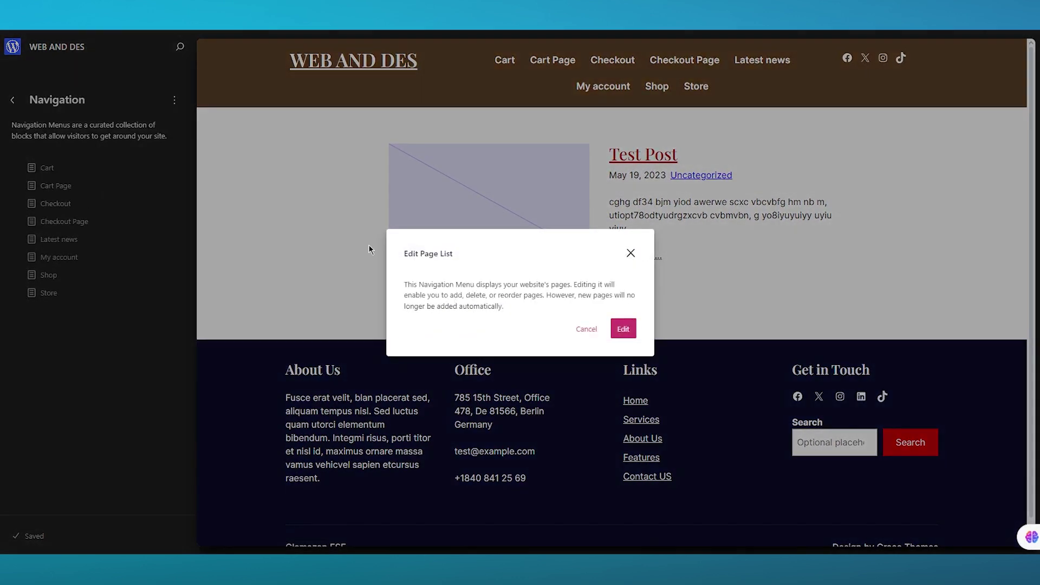
left_click(623, 329)
left_click_drag(54, 186, 76, 182)
left_click_drag(61, 179, 24, 171)
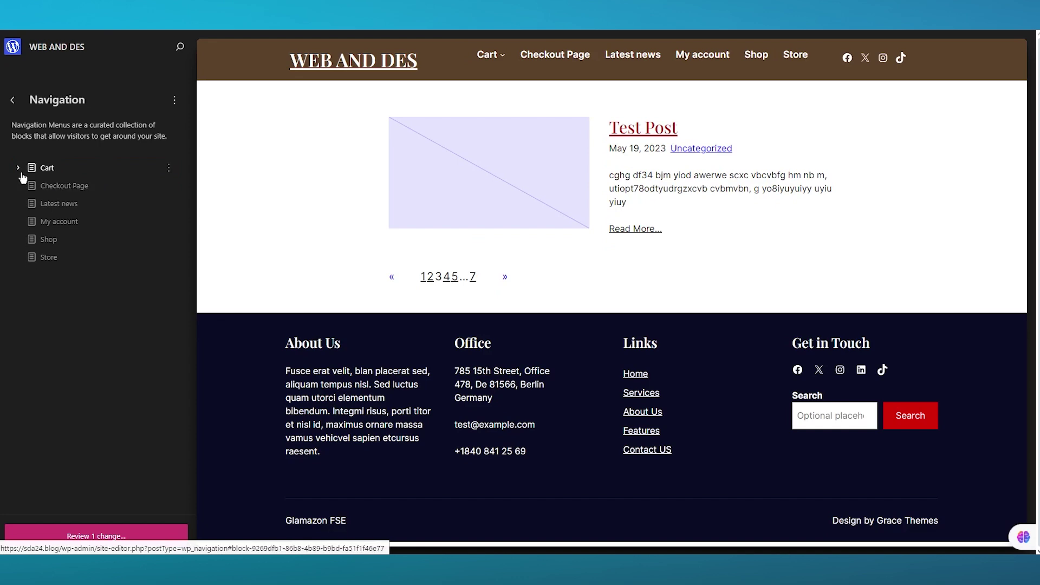
Step: Inspect the Cart submenu in the header of the Blog Home template and leave the site editor
left_click(19, 169)
left_click(504, 65)
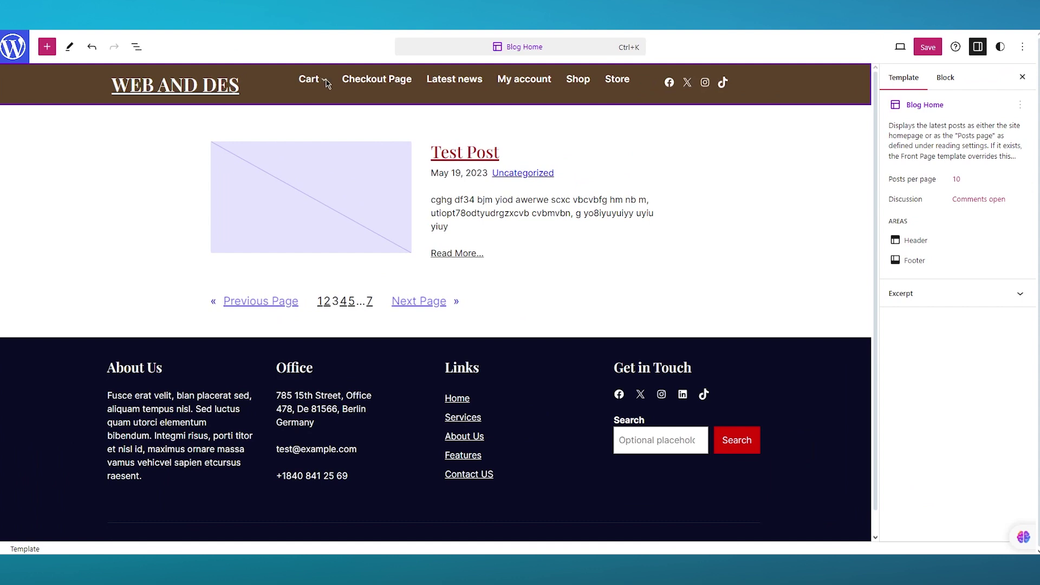
left_click(325, 80)
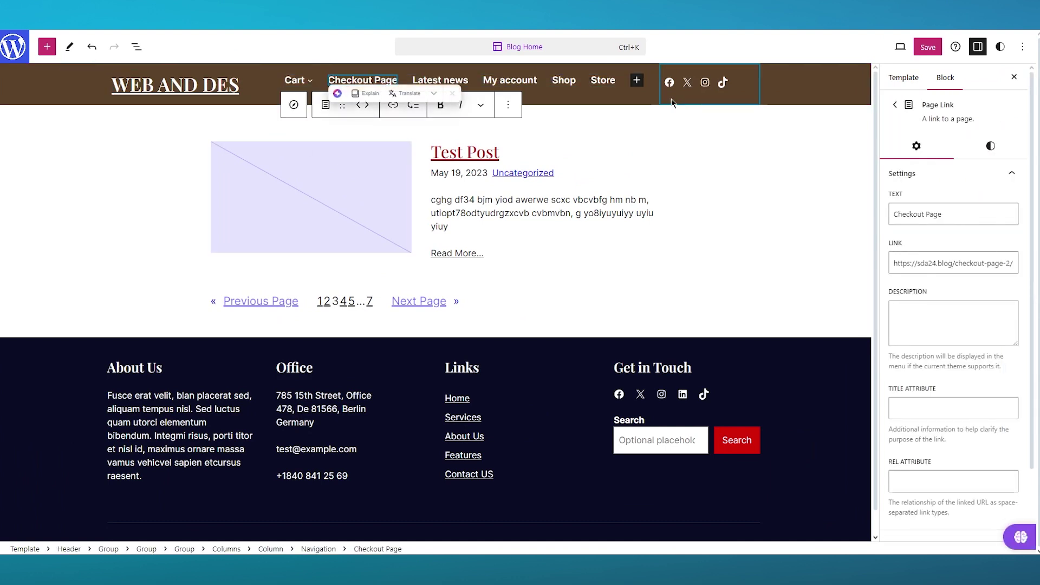
left_click(783, 78)
left_click(13, 46)
left_click(574, 53)
left_click(578, 52)
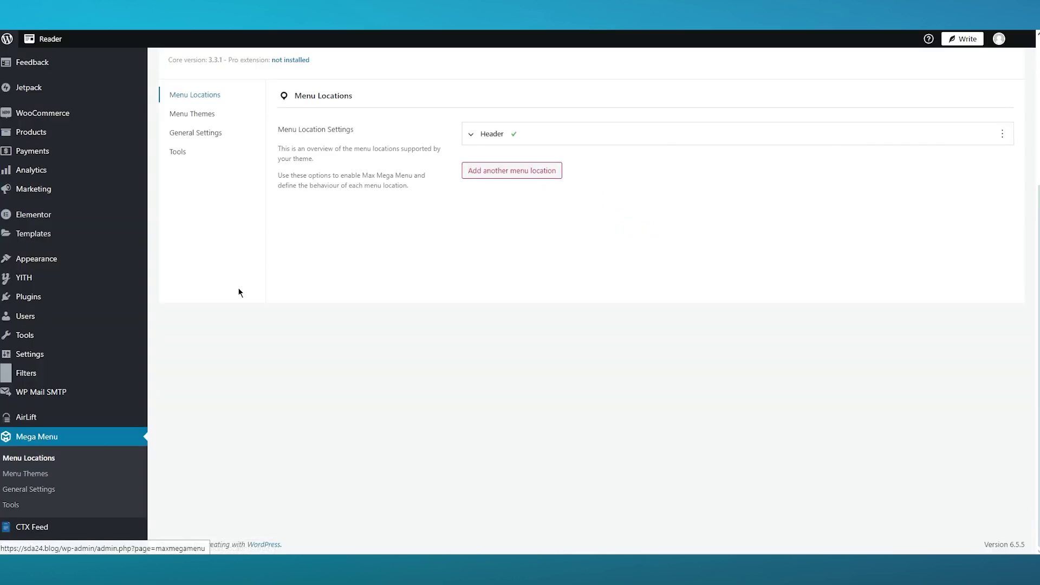
Step: On the Menus page, save the Max Mega Menu settings for the Header location and save the Main menu
mouse_move(85, 269)
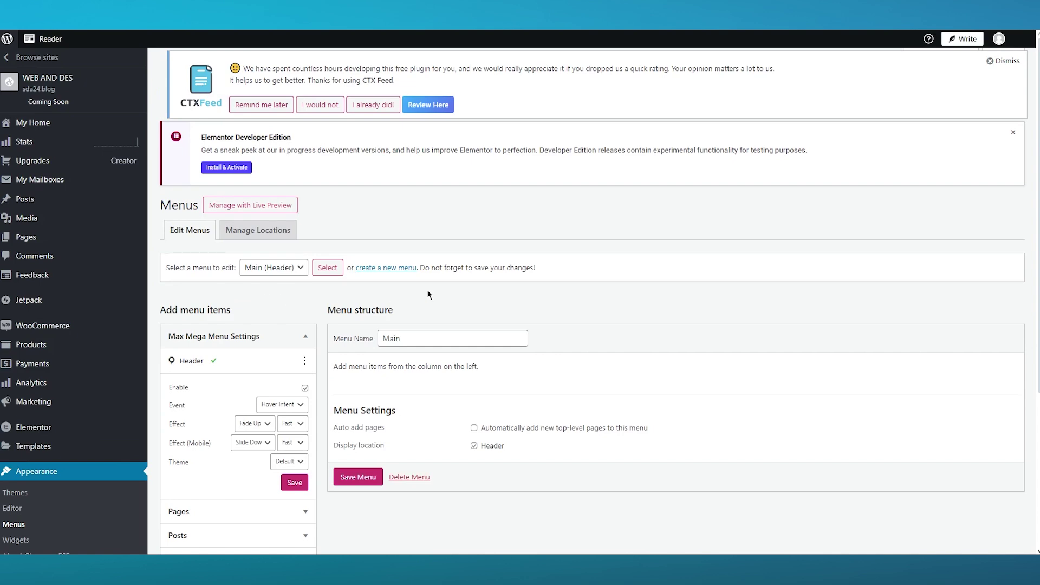
scroll(277, 286, "down", 2)
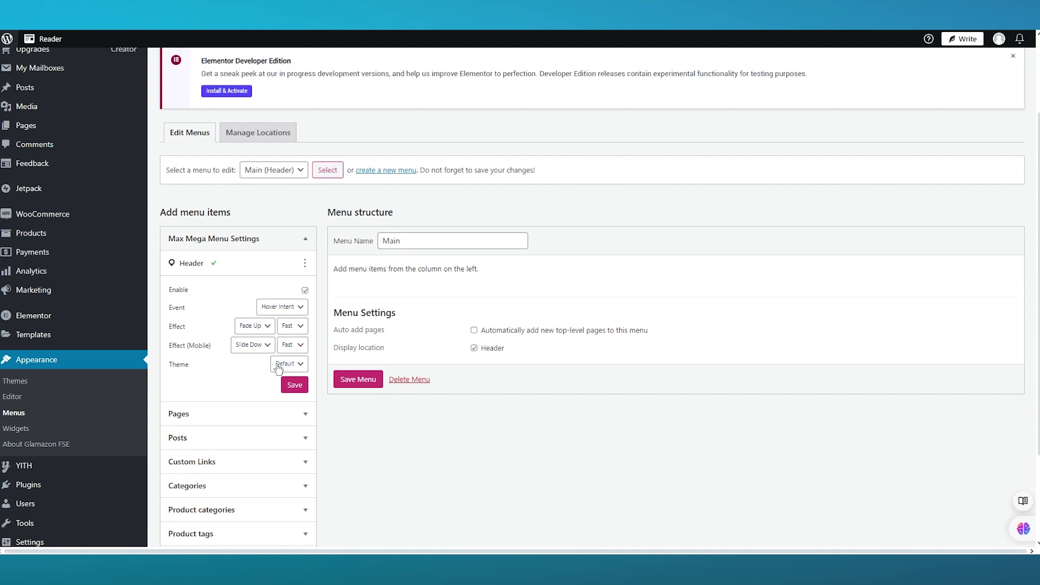
left_click(287, 389)
left_click(352, 381)
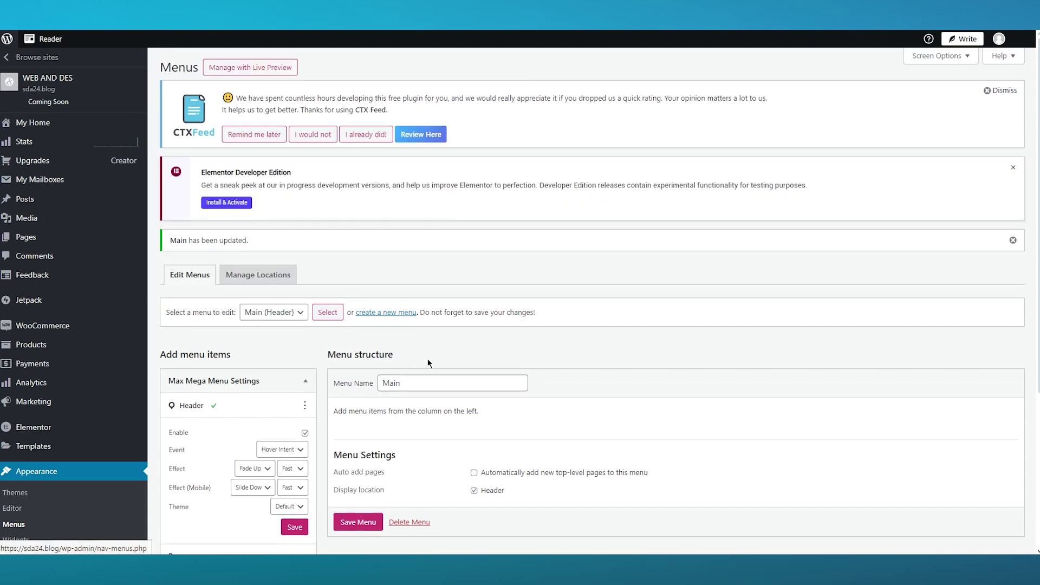
Step: Review the available menu item sources and check which menu is assigned to the Header theme location
scroll(411, 371, "down", 5)
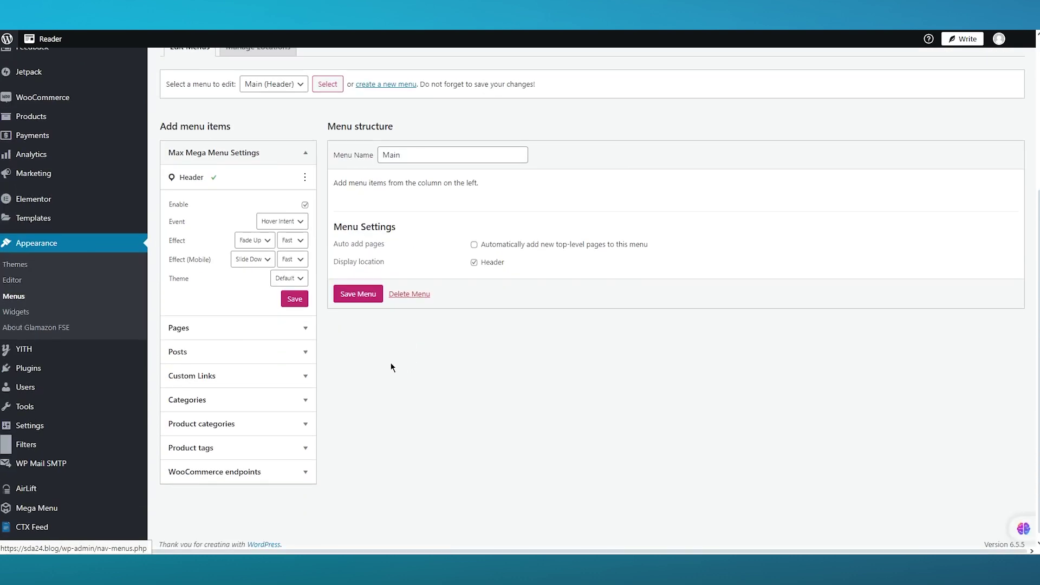
scroll(278, 304, "up", 5)
left_click(256, 275)
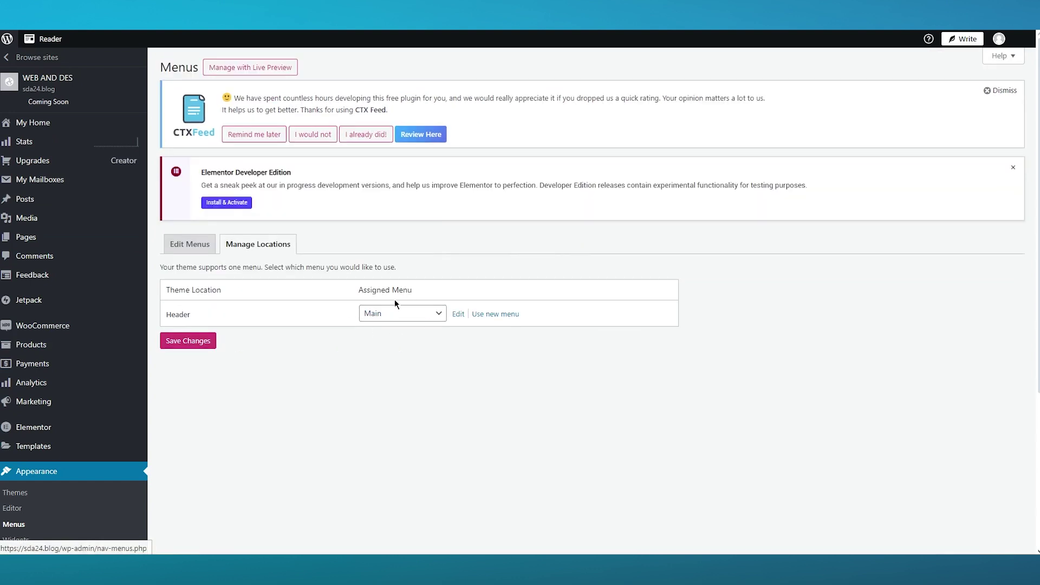
left_click(397, 314)
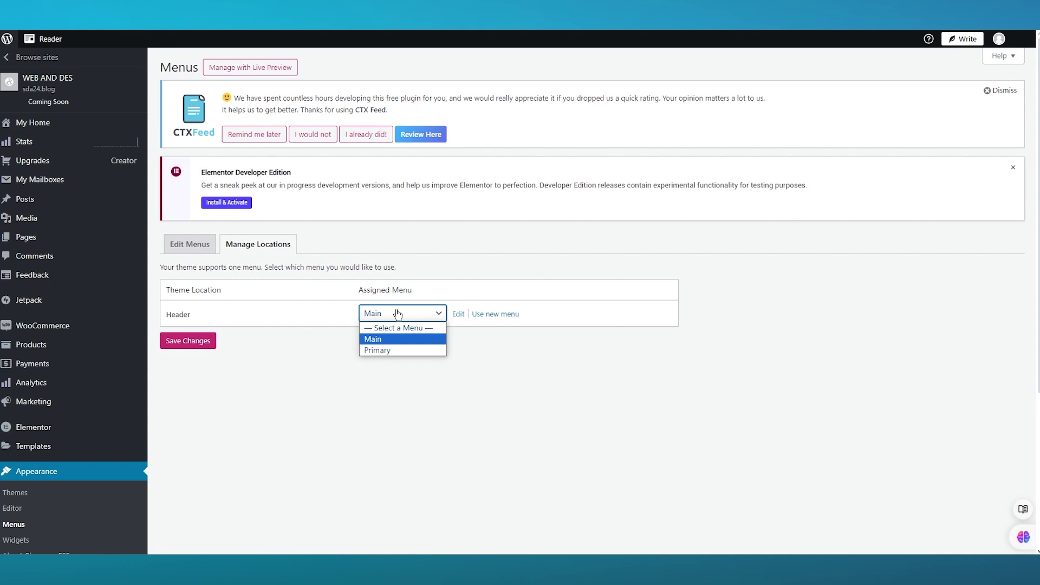
left_click(397, 314)
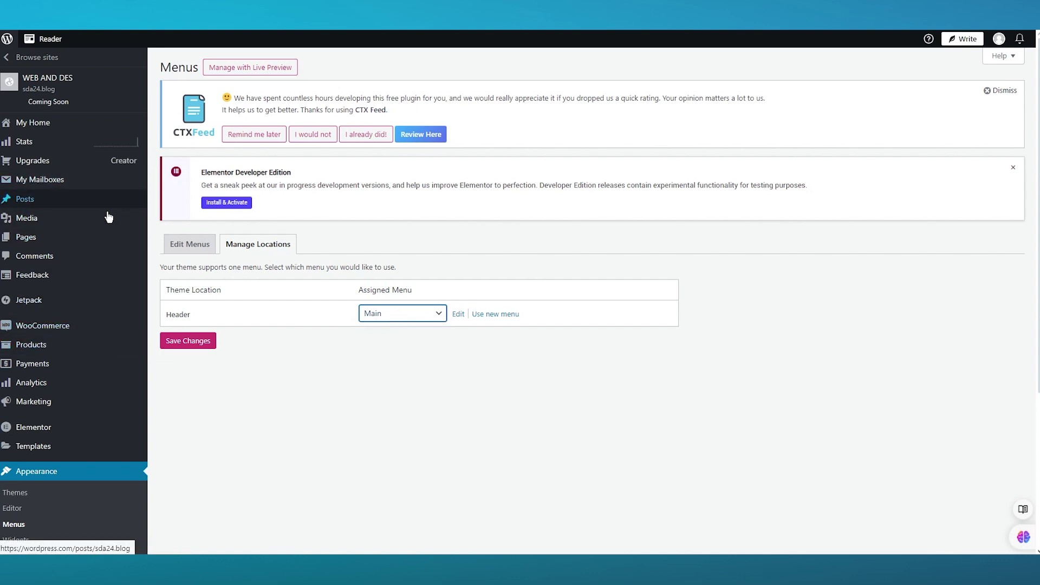
Step: Preview the site's front page to check its header navigation
left_click(13, 95)
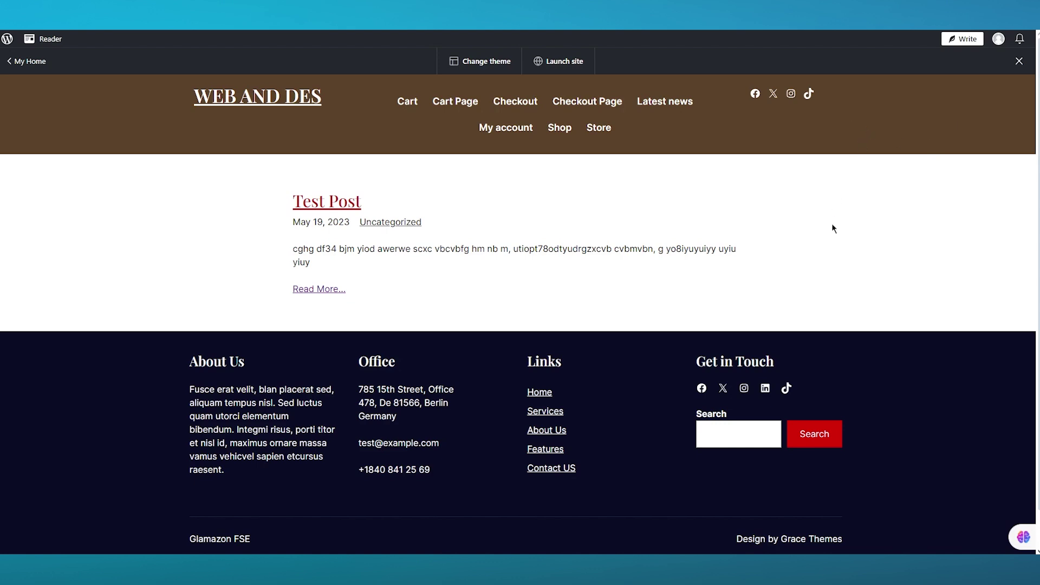
scroll(833, 230, "down", 2)
scroll(831, 243, "up", 2)
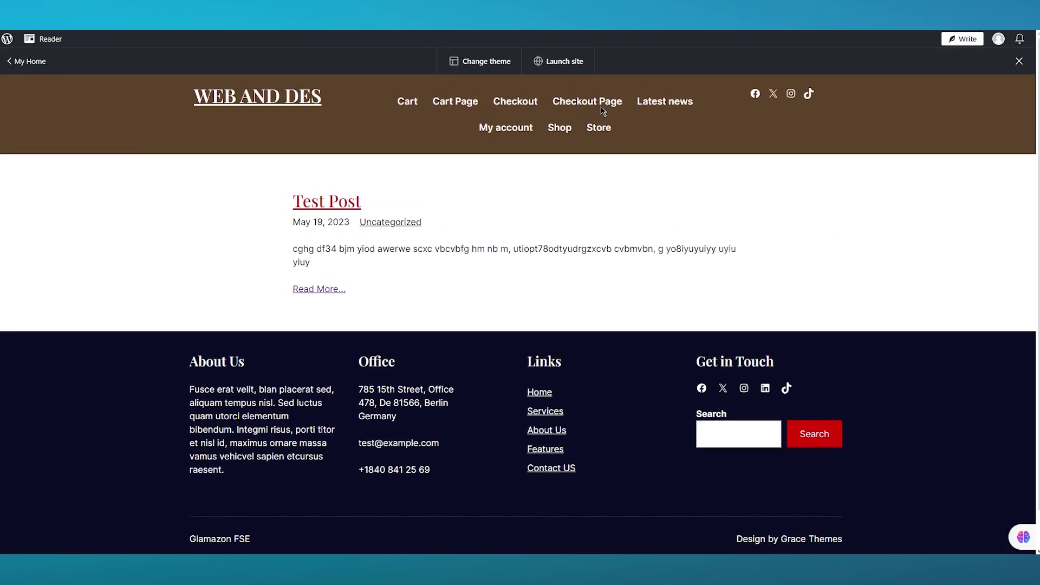